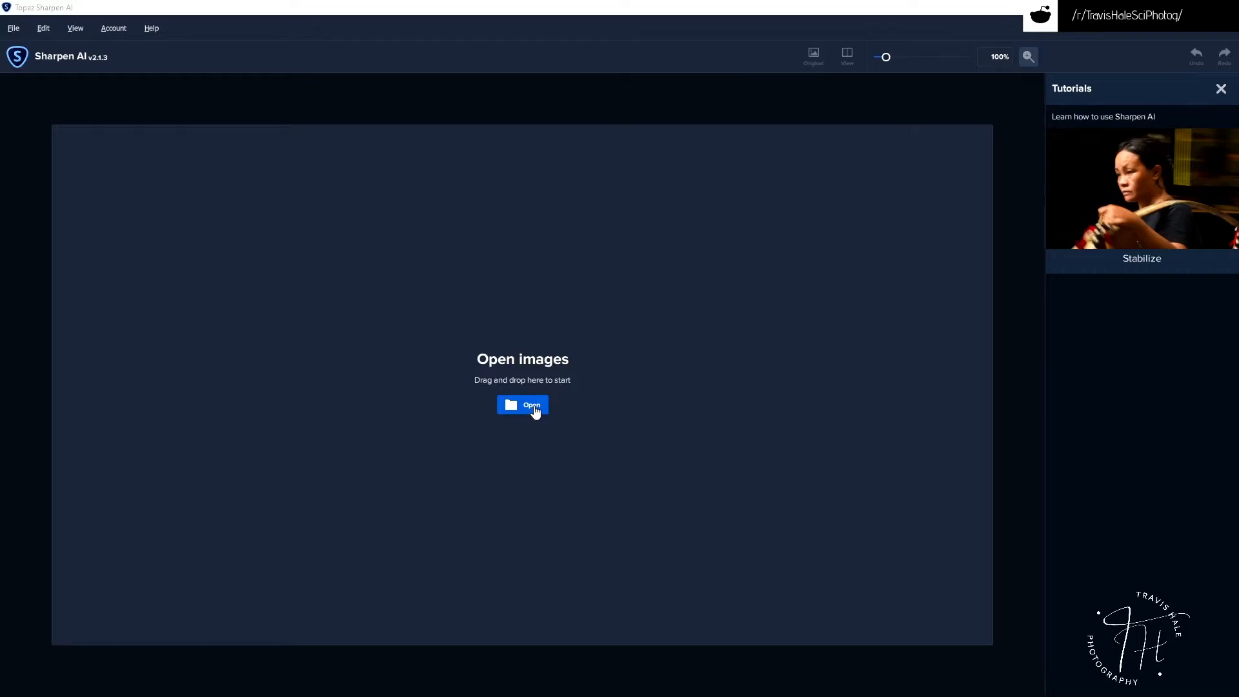
Open the image 20200607-DSC_8926 from the Sharpen folder and zoom its preview out to 51%
click(532, 406)
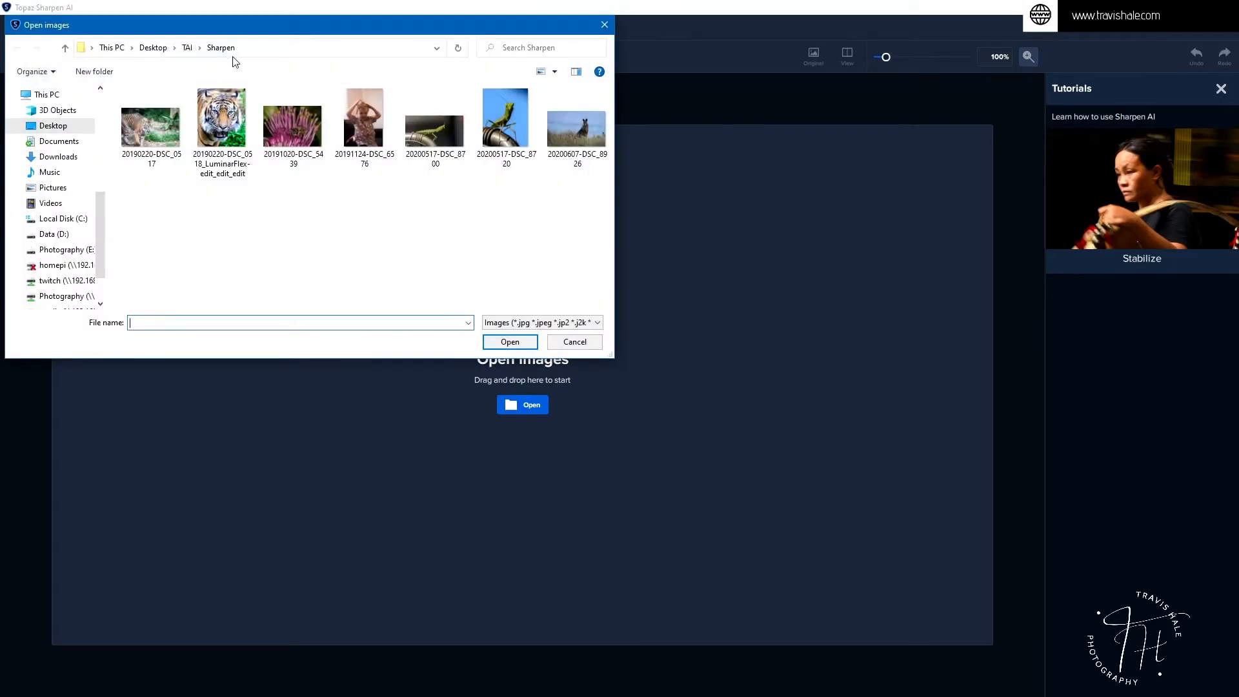
click(573, 136)
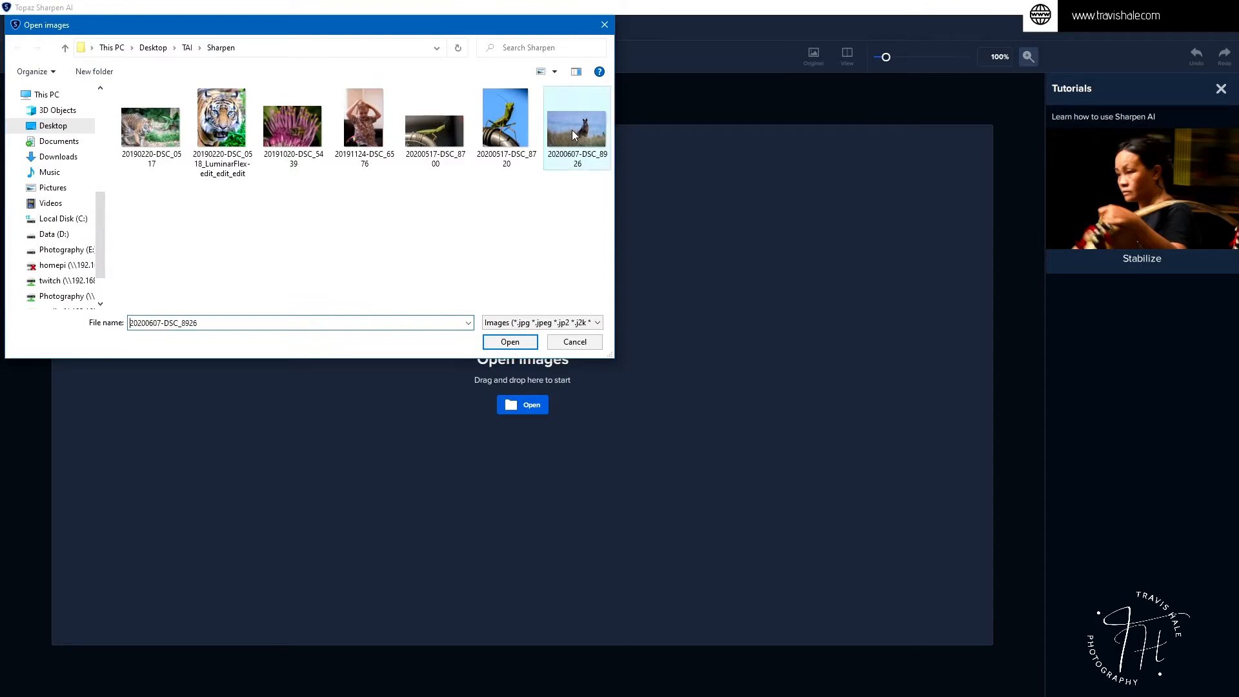
click(509, 342)
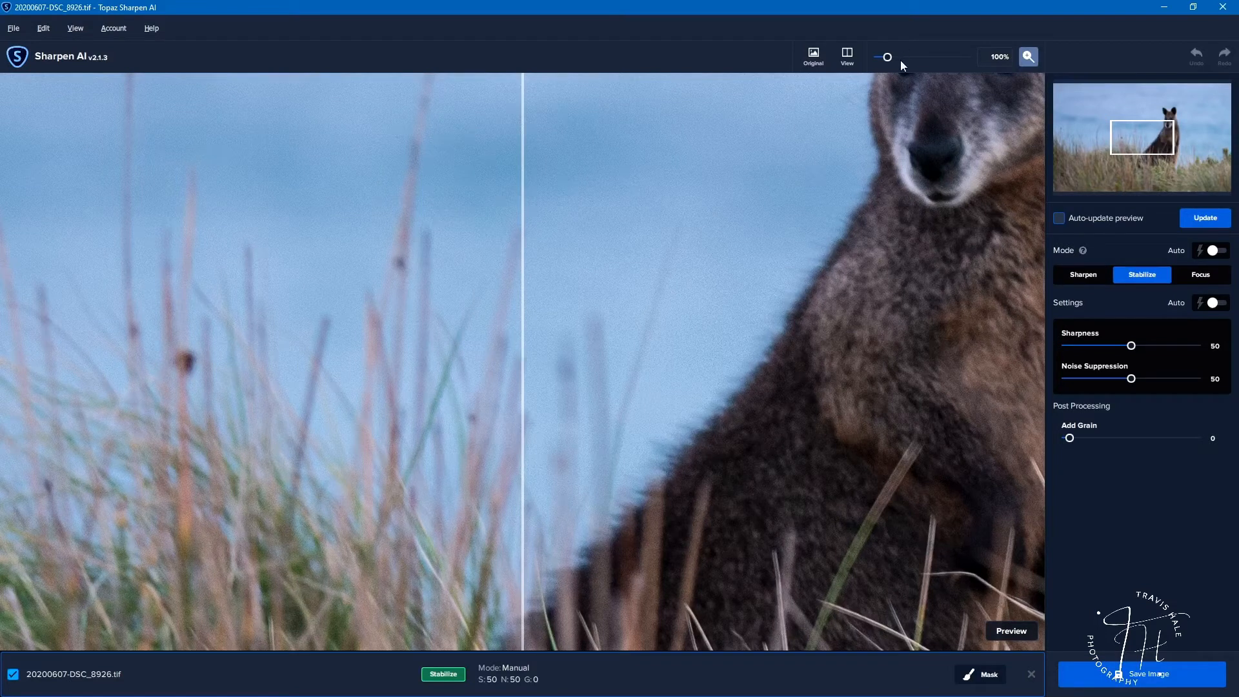
drag(887, 57, 882, 58)
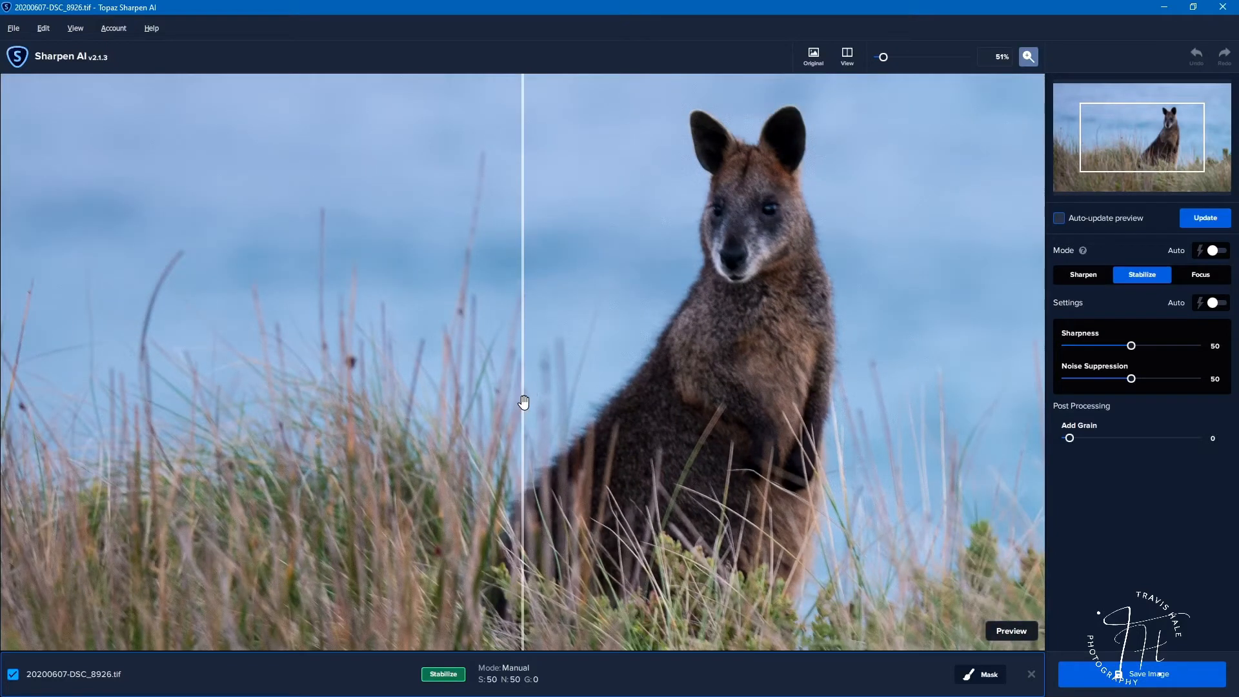
Compare the image halves by shifting the split divider over the animal's back, and check the available view modes
drag(524, 404, 642, 400)
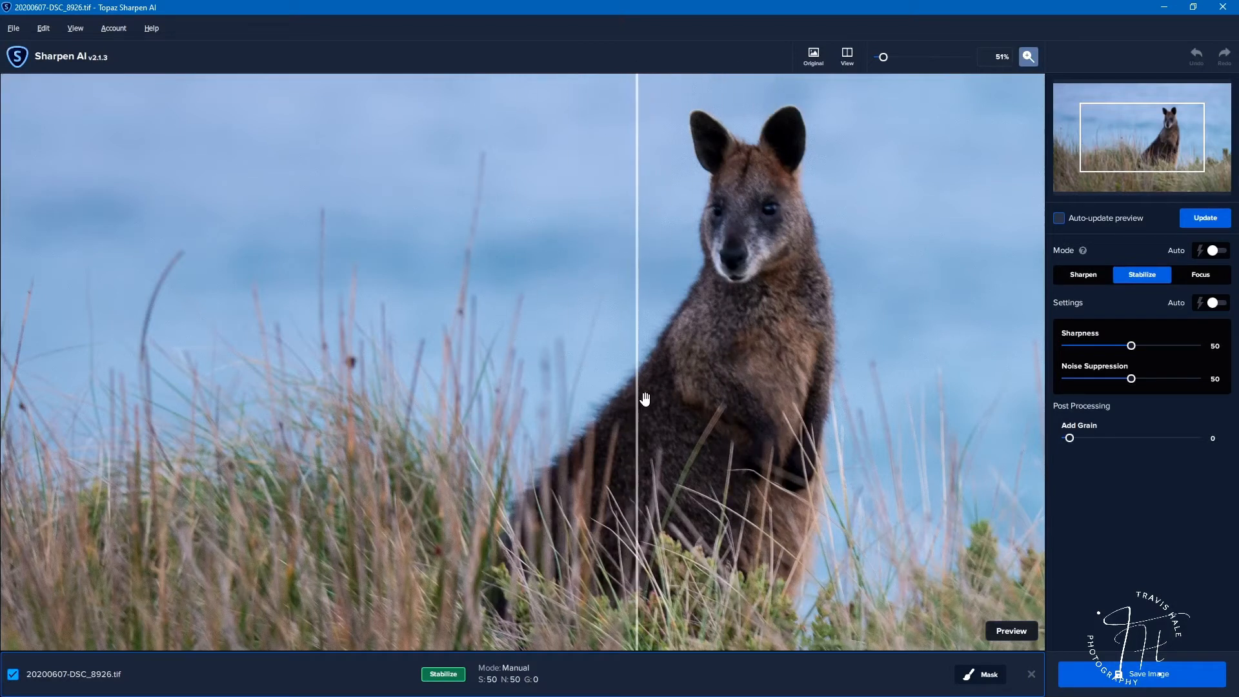
click(845, 65)
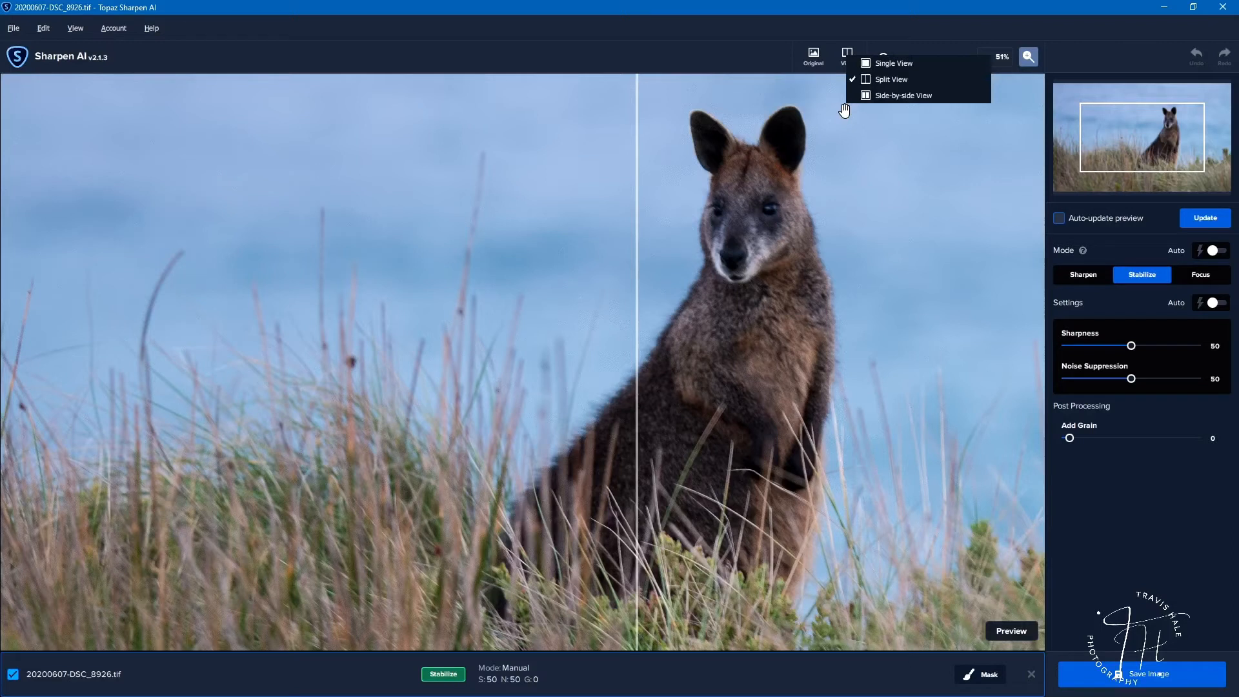
mouse_move(638, 288)
mouse_down()
mouse_move(774, 291)
mouse_move(685, 310)
mouse_move(828, 312)
mouse_move(551, 308)
mouse_move(625, 304)
mouse_up()
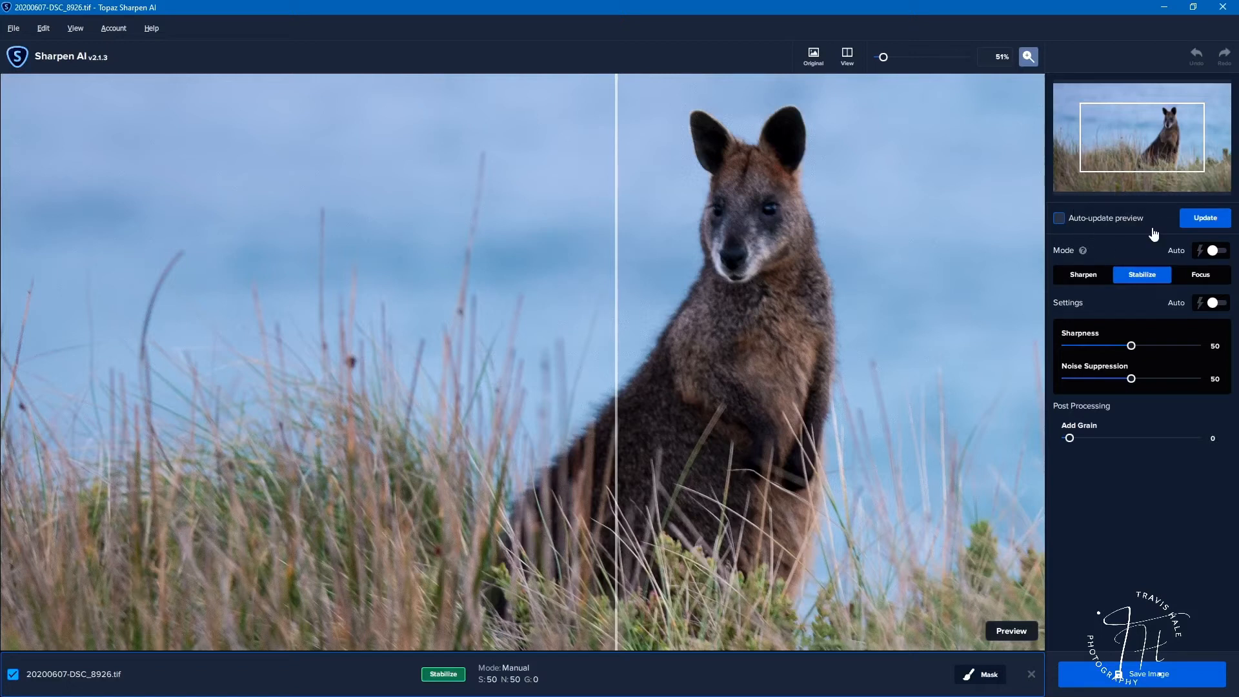
Try automatic preview updating with a shifted split divider, and turn it off again
click(1078, 219)
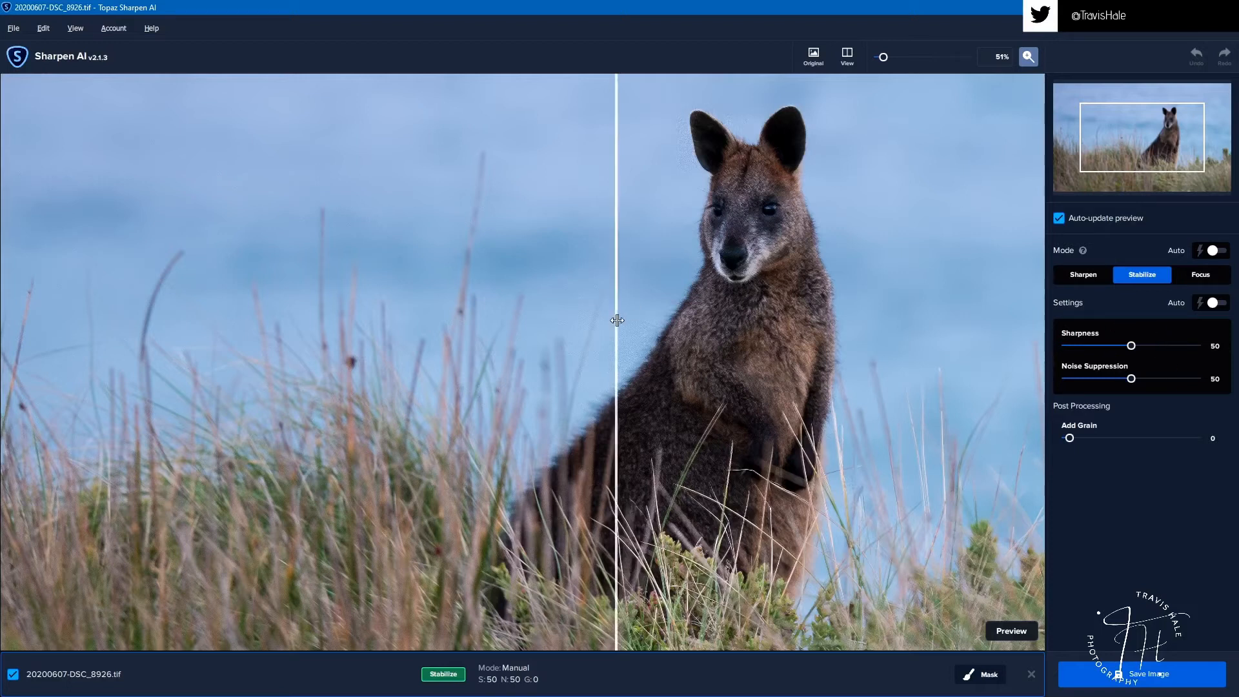
mouse_move(620, 317)
mouse_down()
mouse_move(619, 329)
mouse_move(641, 330)
mouse_up()
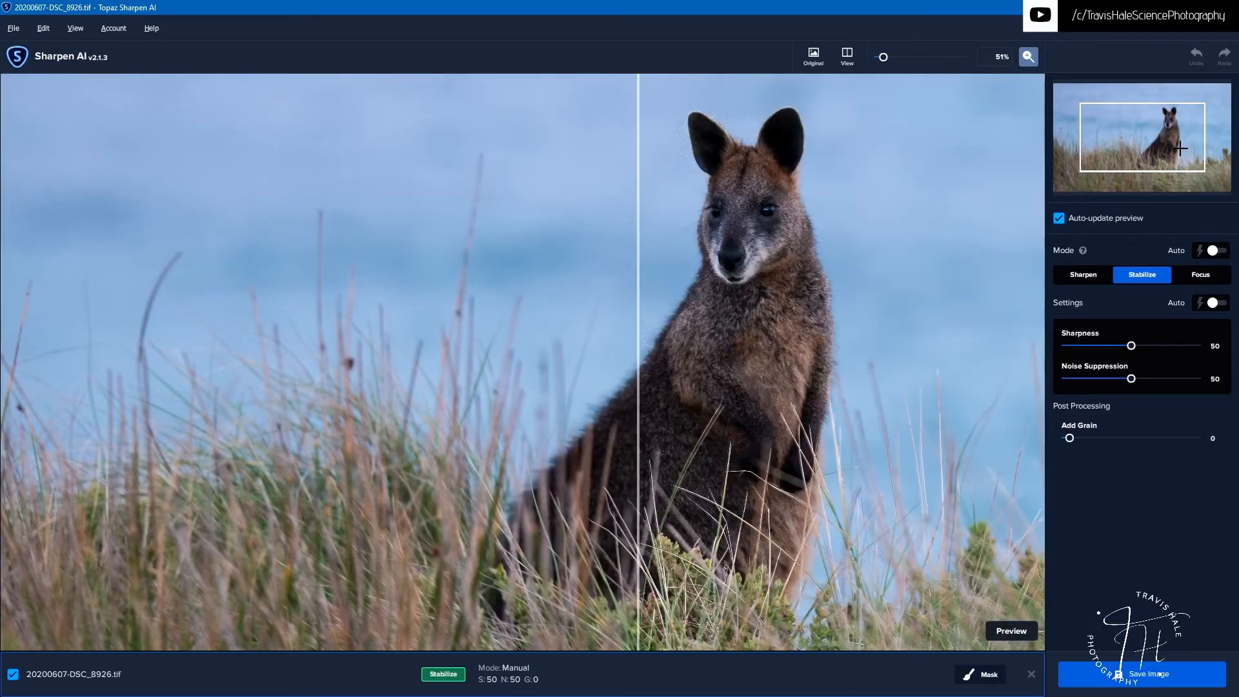
click(1061, 220)
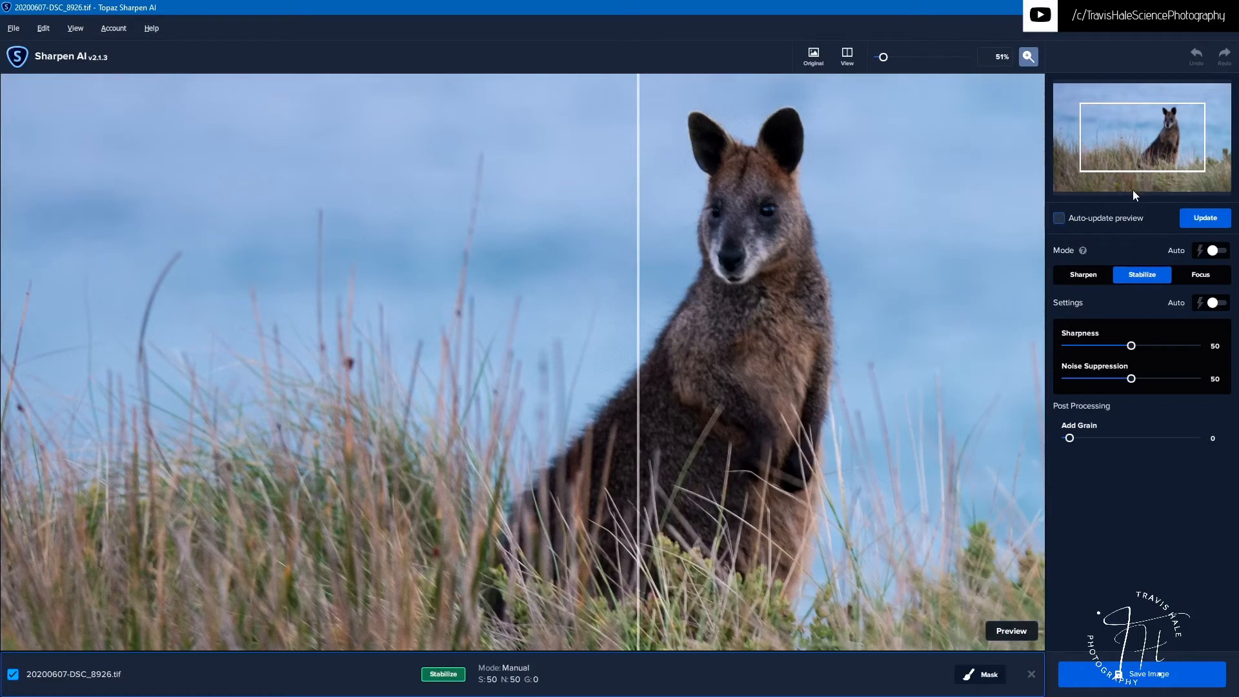
Update the Stabilize preview and compare the animal's face and fur with the original across the split divider
click(637, 331)
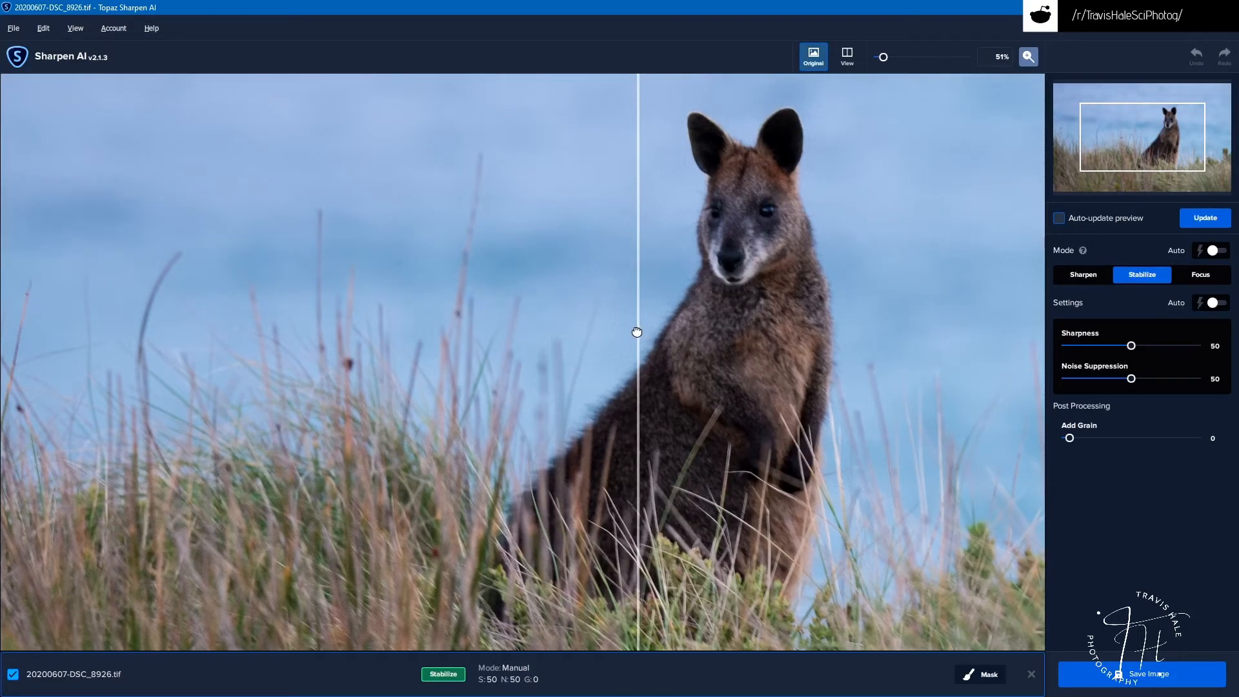
drag(637, 331, 758, 298)
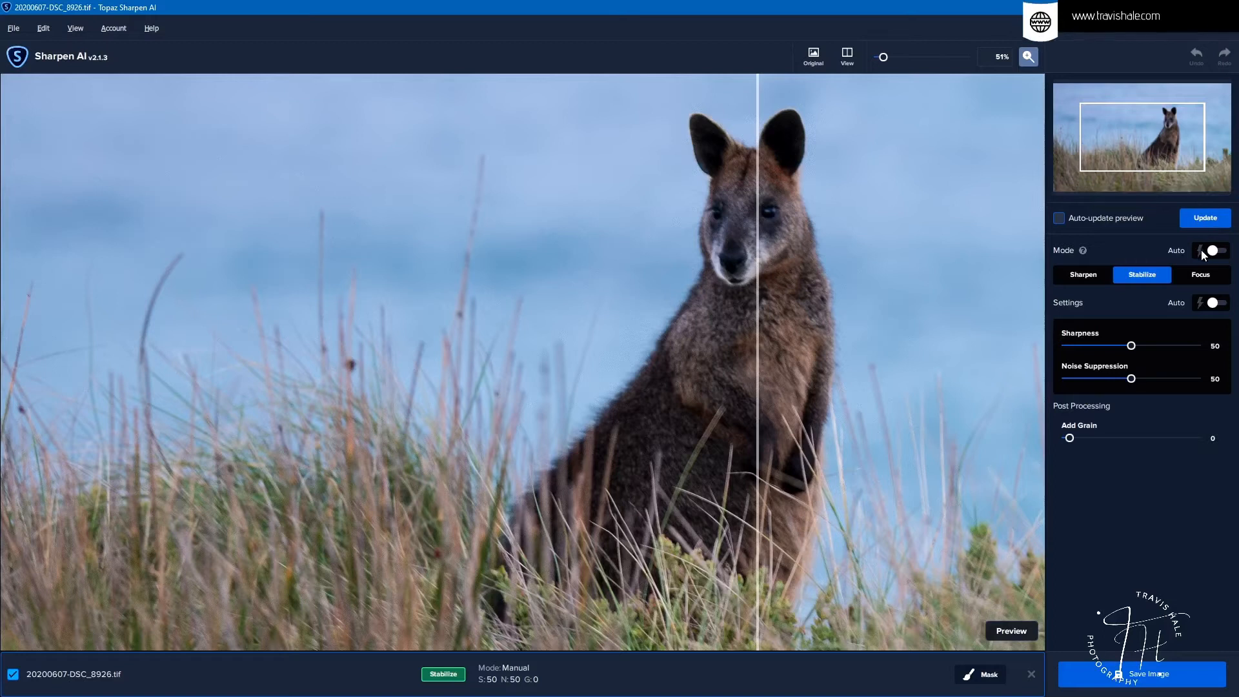
click(1208, 222)
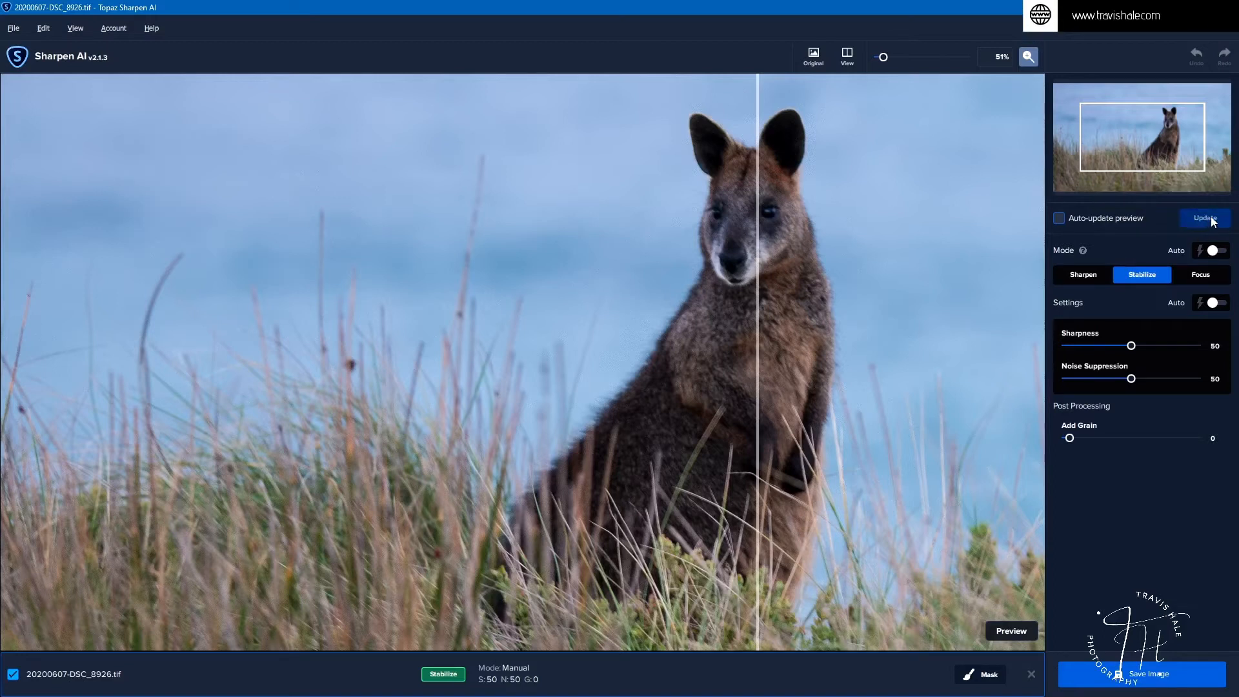
click(1146, 278)
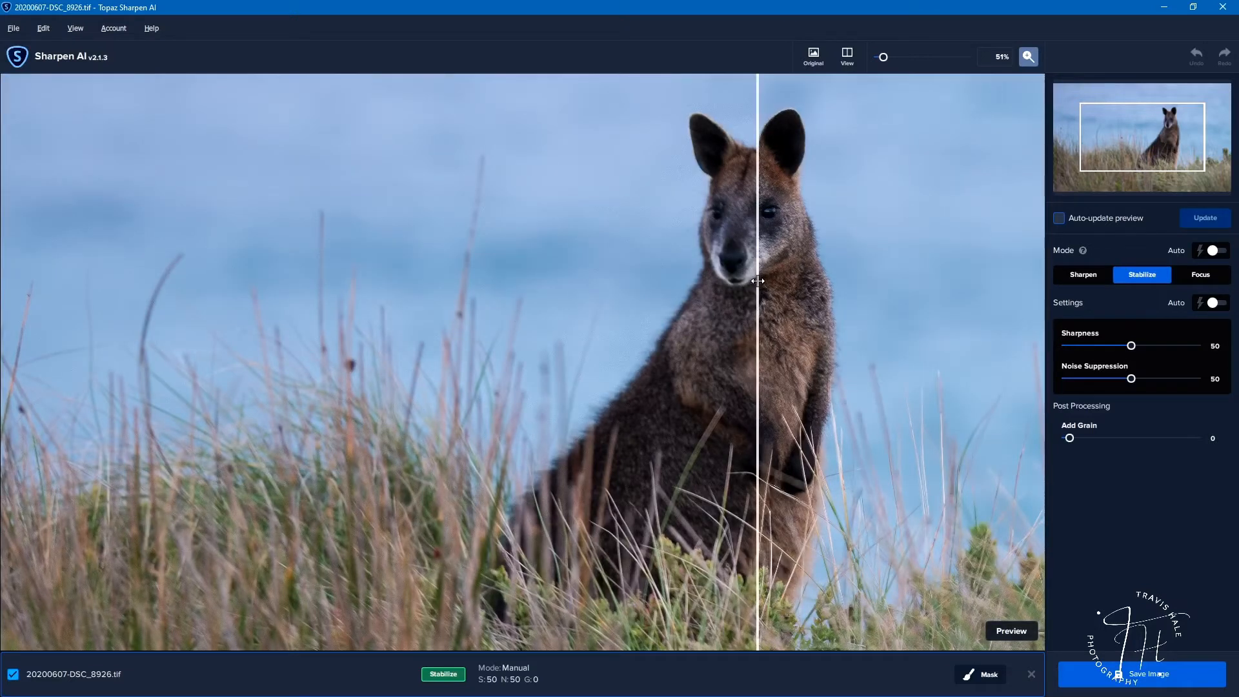
drag(756, 286, 747, 329)
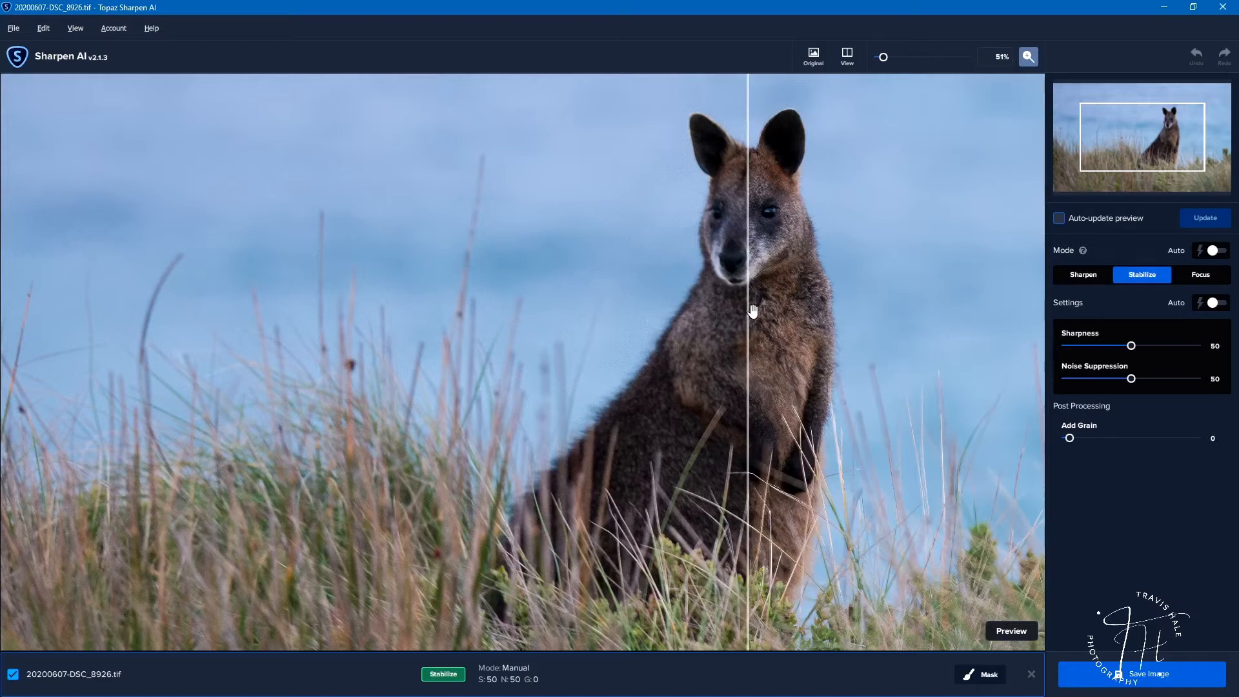
drag(750, 313, 697, 332)
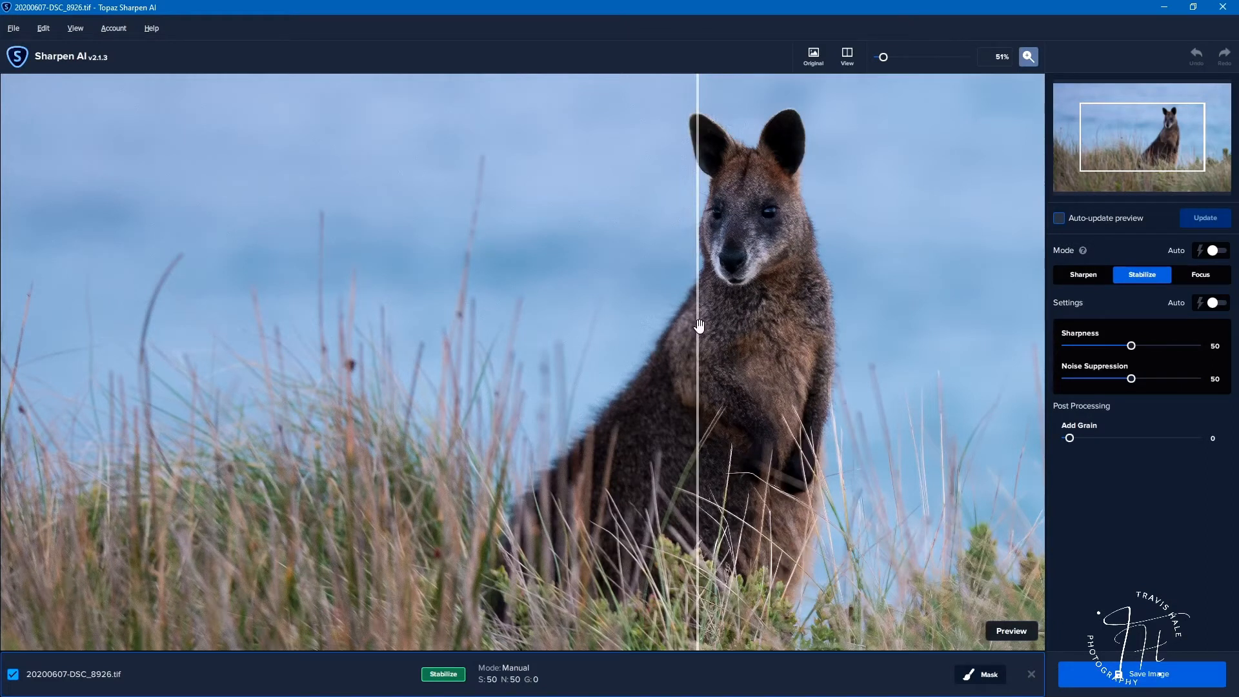
drag(696, 328, 755, 302)
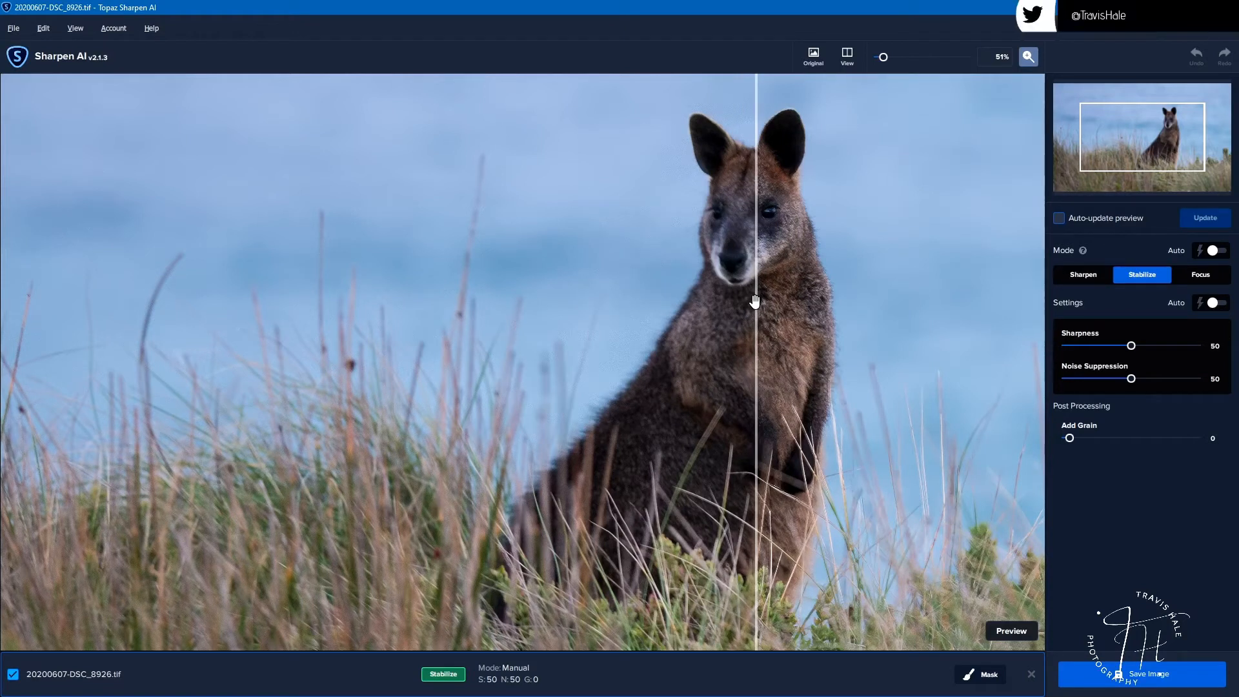
Turn on automatic mode and automatic settings, and refresh the preview to compare the fur with the original
click(1214, 253)
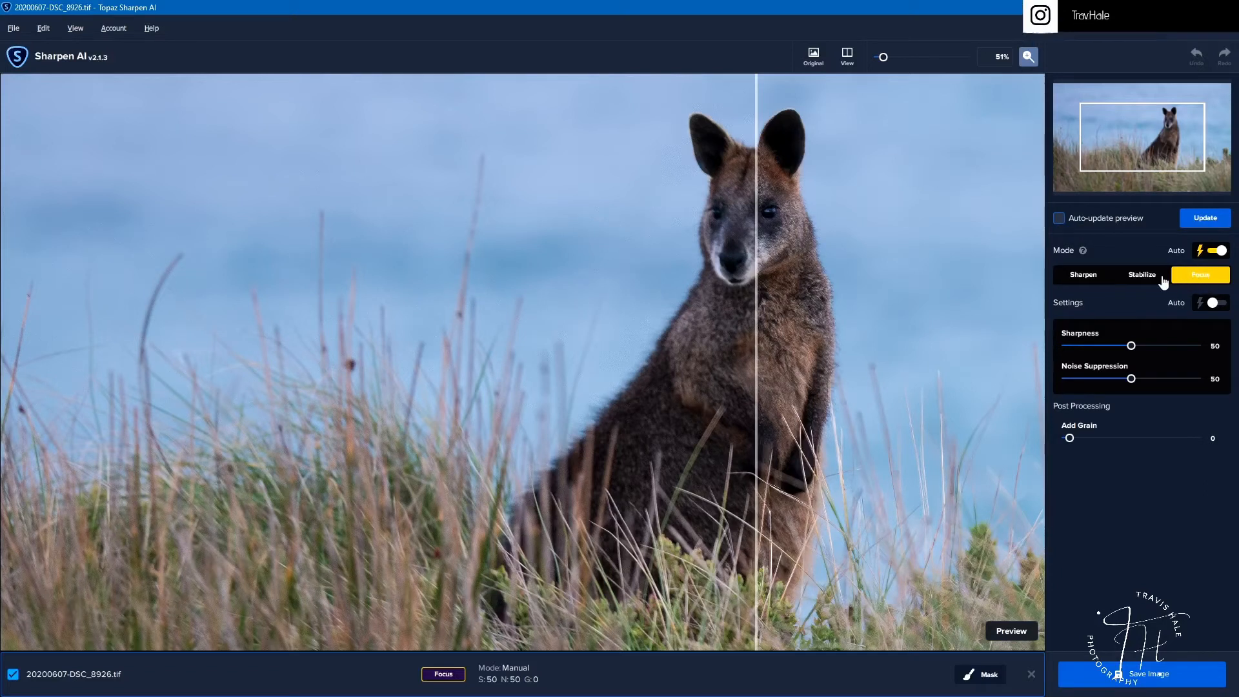
click(1211, 304)
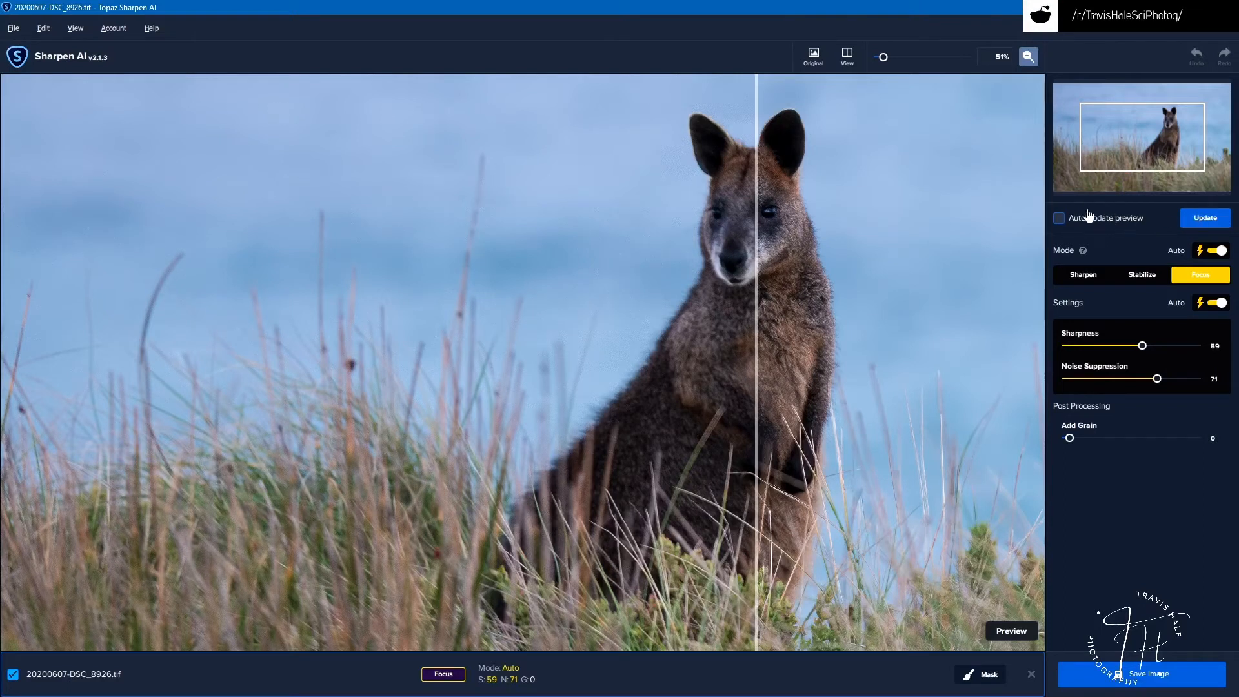
click(1206, 220)
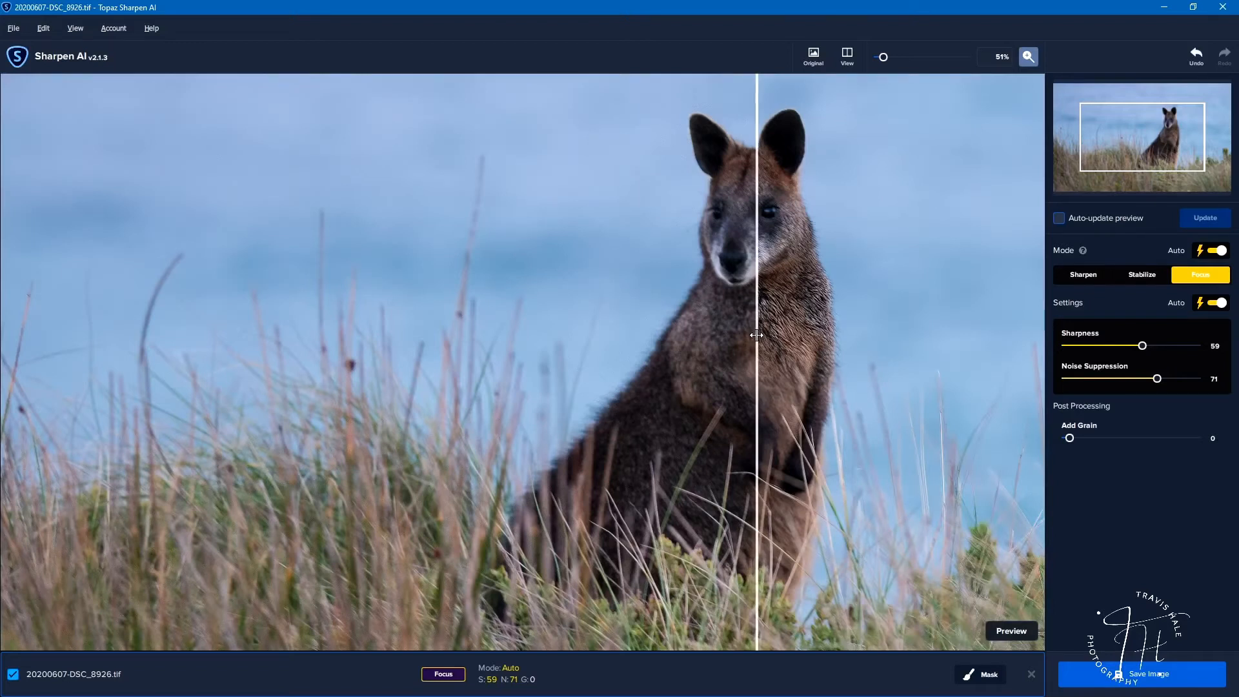
drag(756, 333, 624, 428)
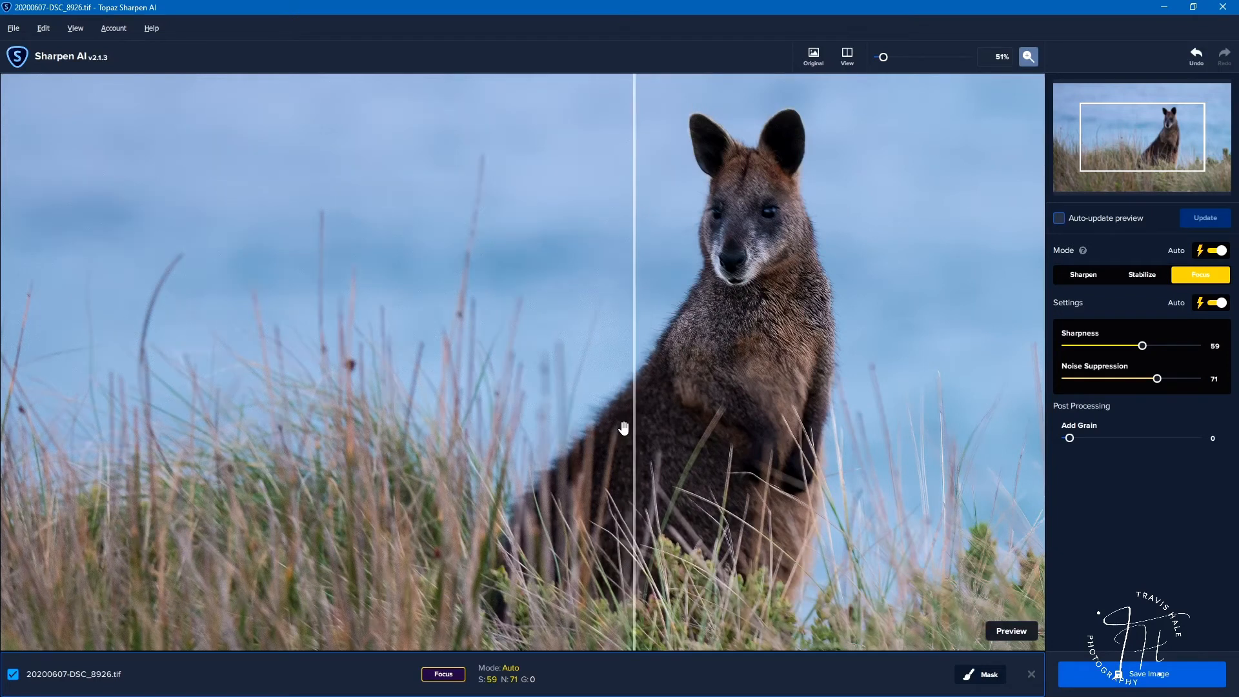
Switch to Stabilize mode with automatic settings and refresh the preview to compare it with the original
click(1147, 276)
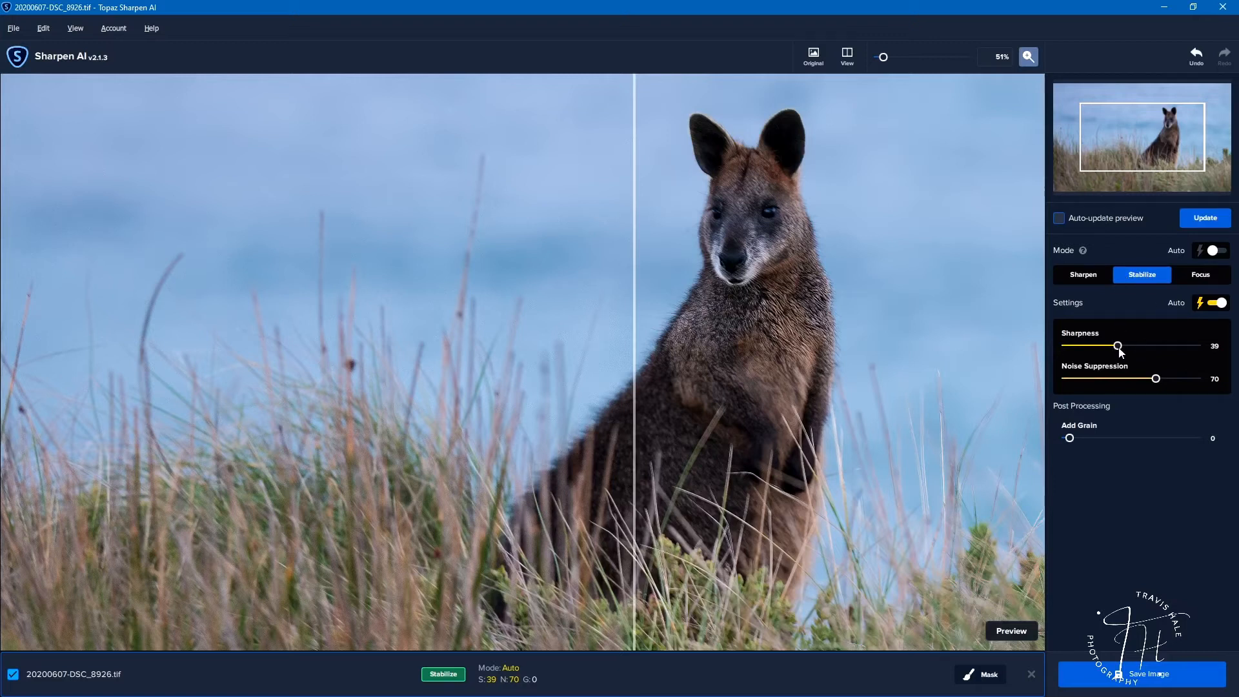
drag(1118, 345, 1135, 345)
click(1210, 304)
click(1202, 218)
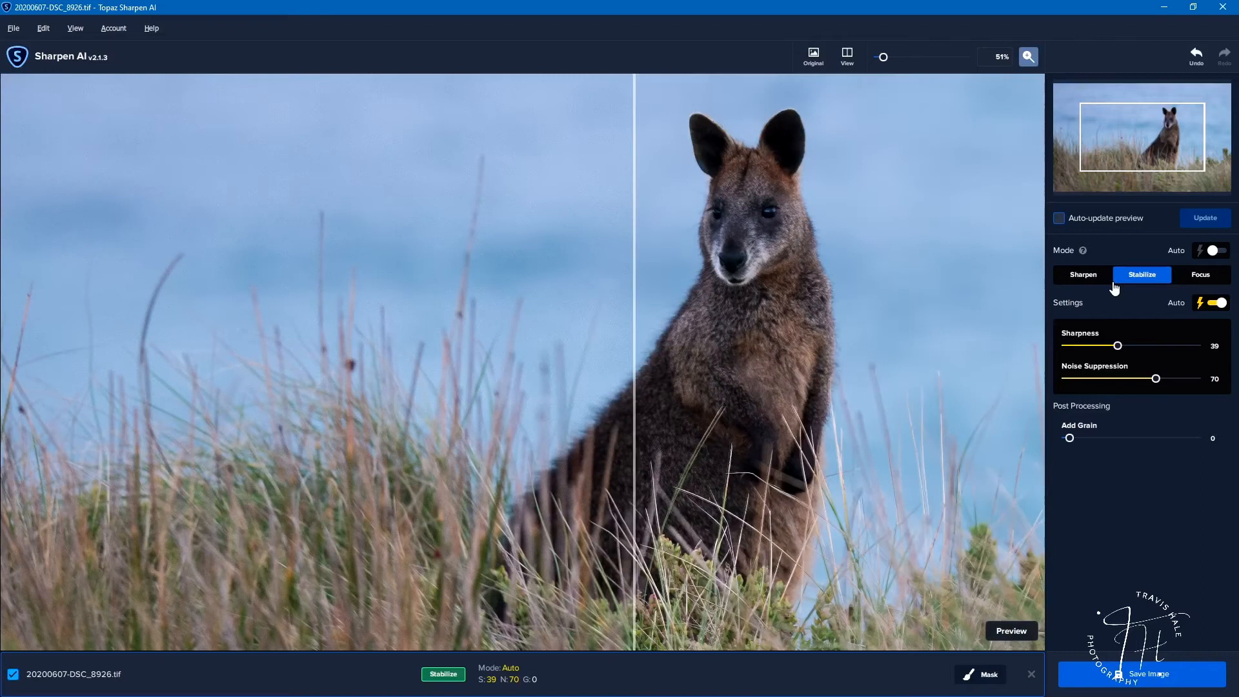
drag(639, 359, 698, 380)
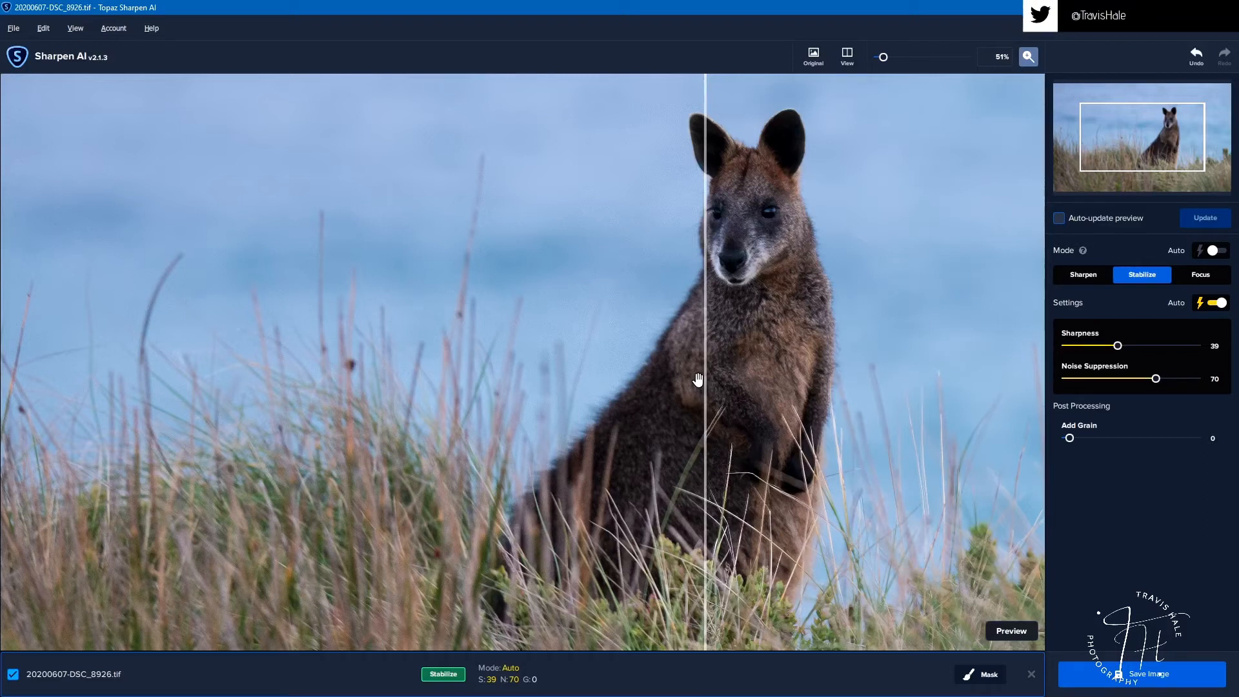
drag(707, 349, 618, 482)
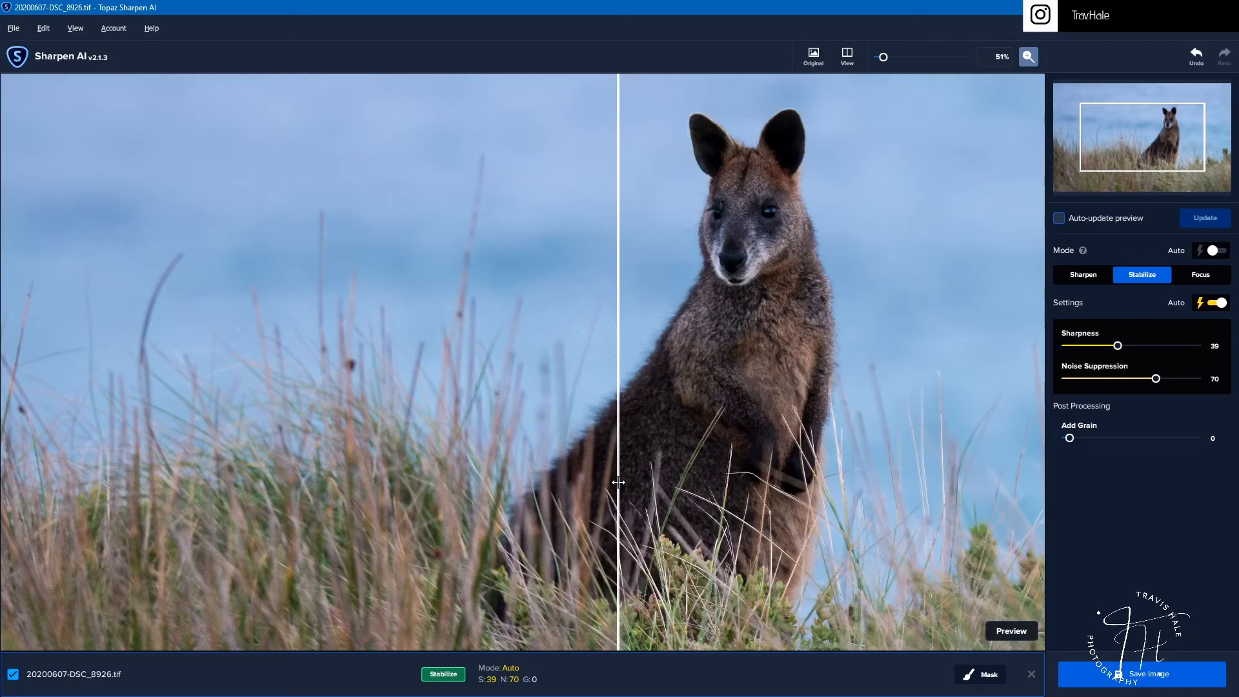
click(1155, 674)
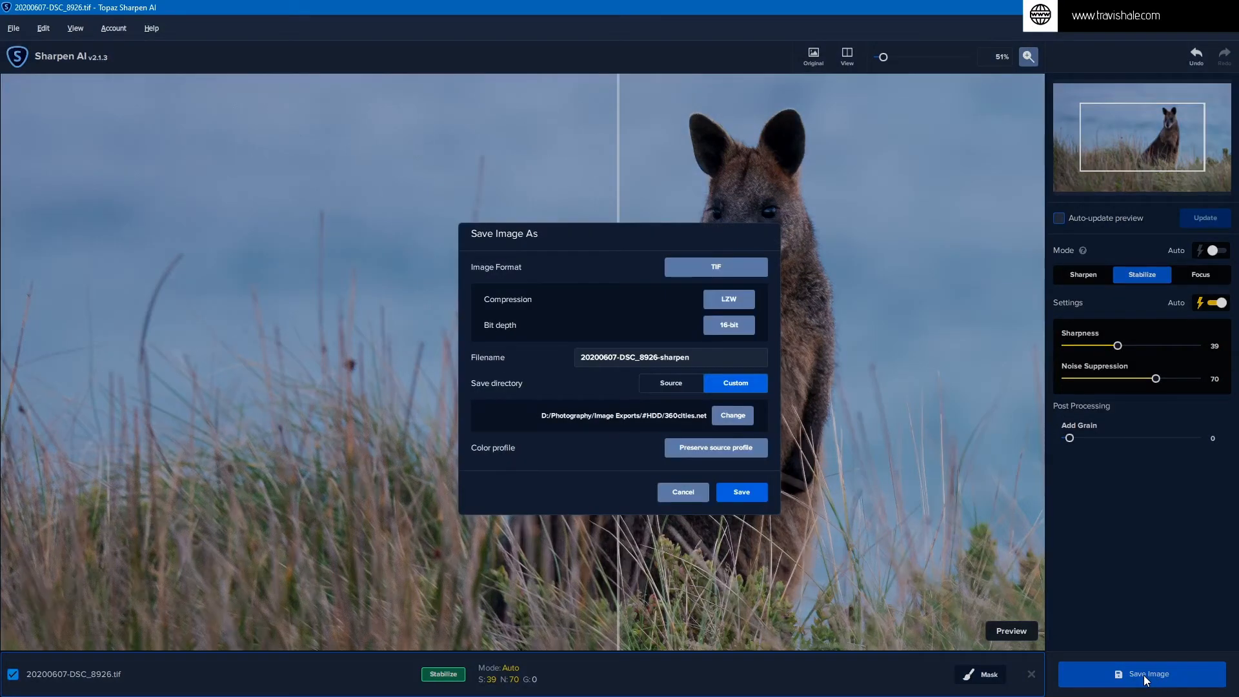
click(723, 270)
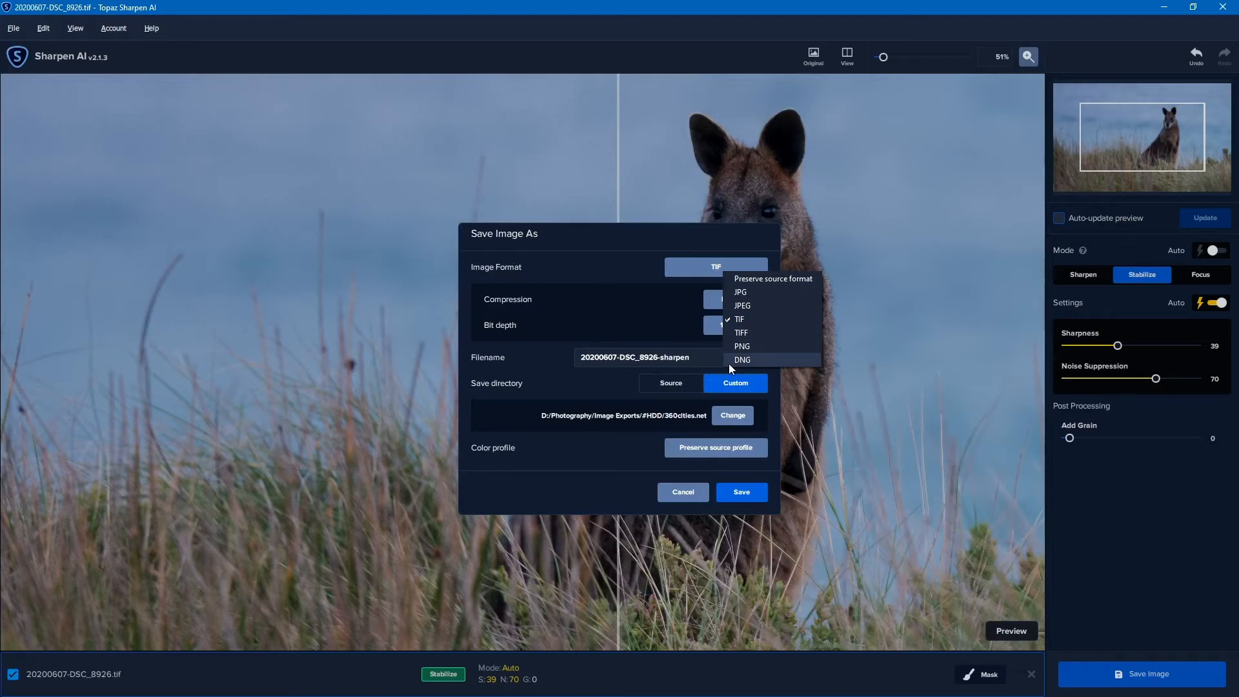
click(507, 370)
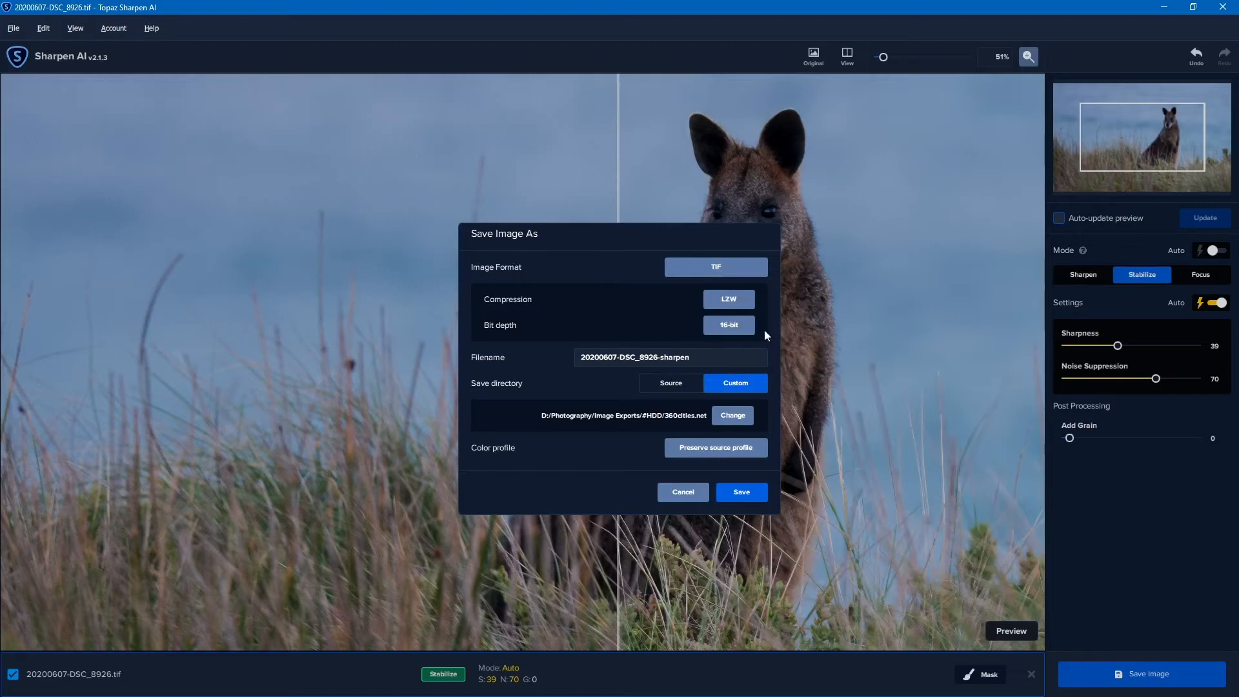
click(722, 262)
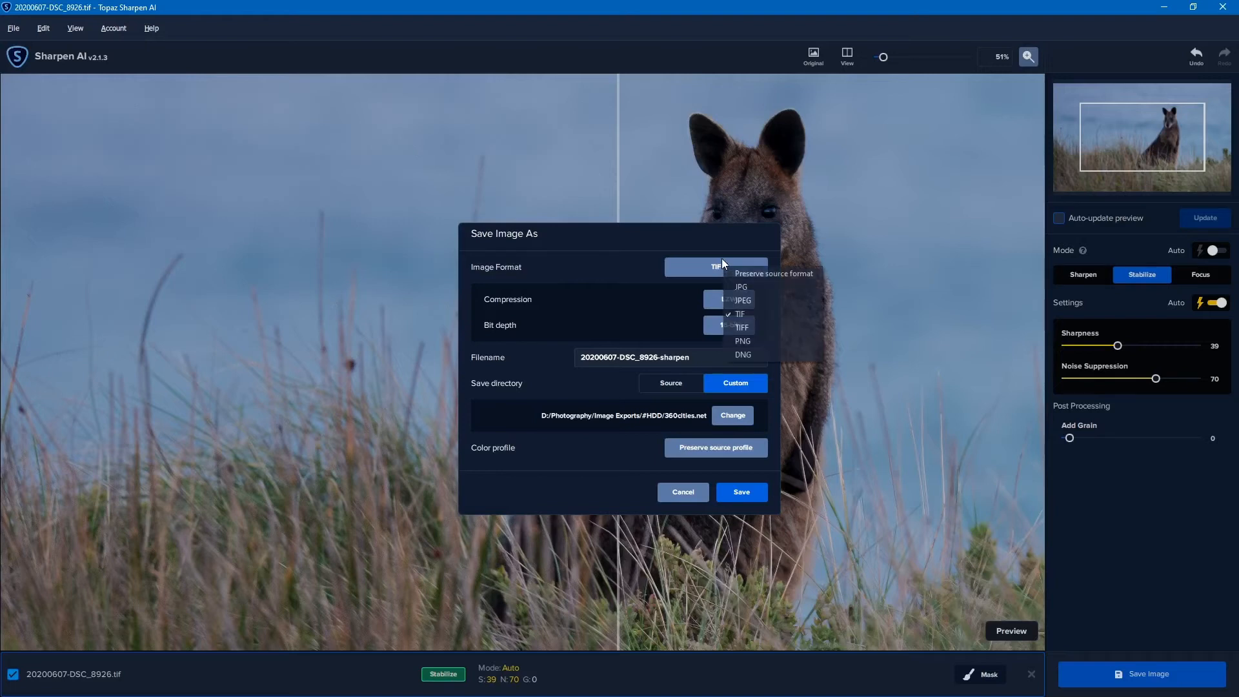
click(748, 300)
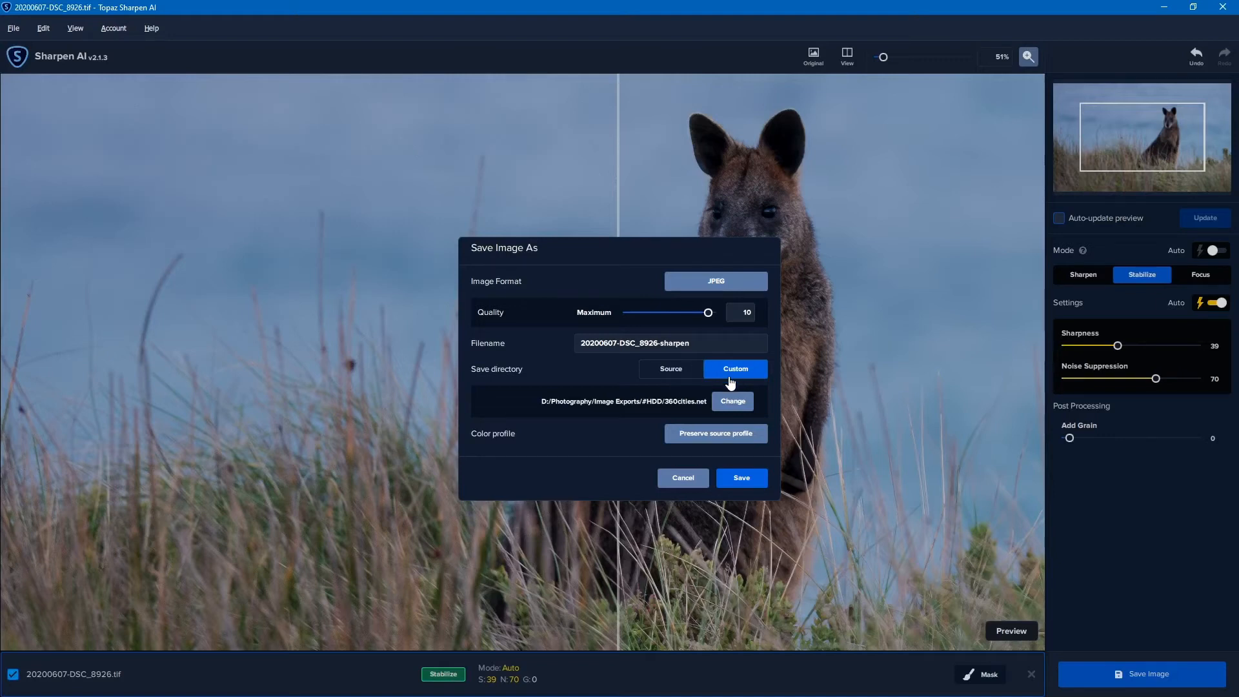
click(679, 372)
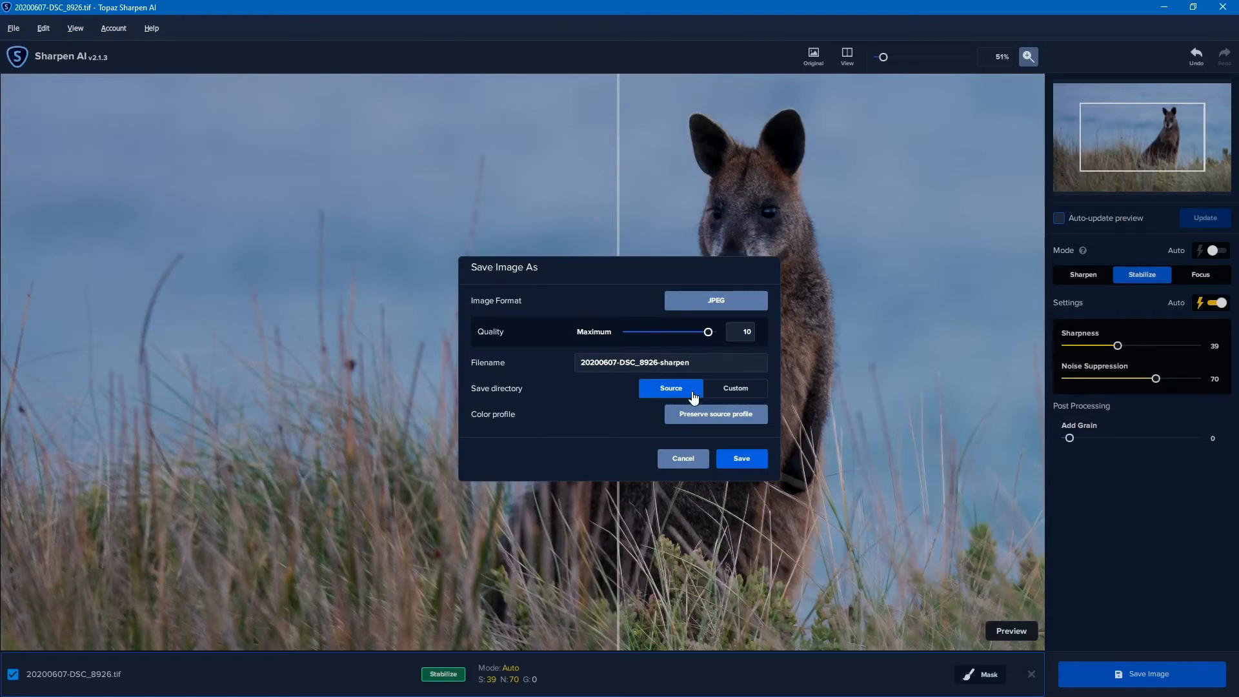
click(723, 418)
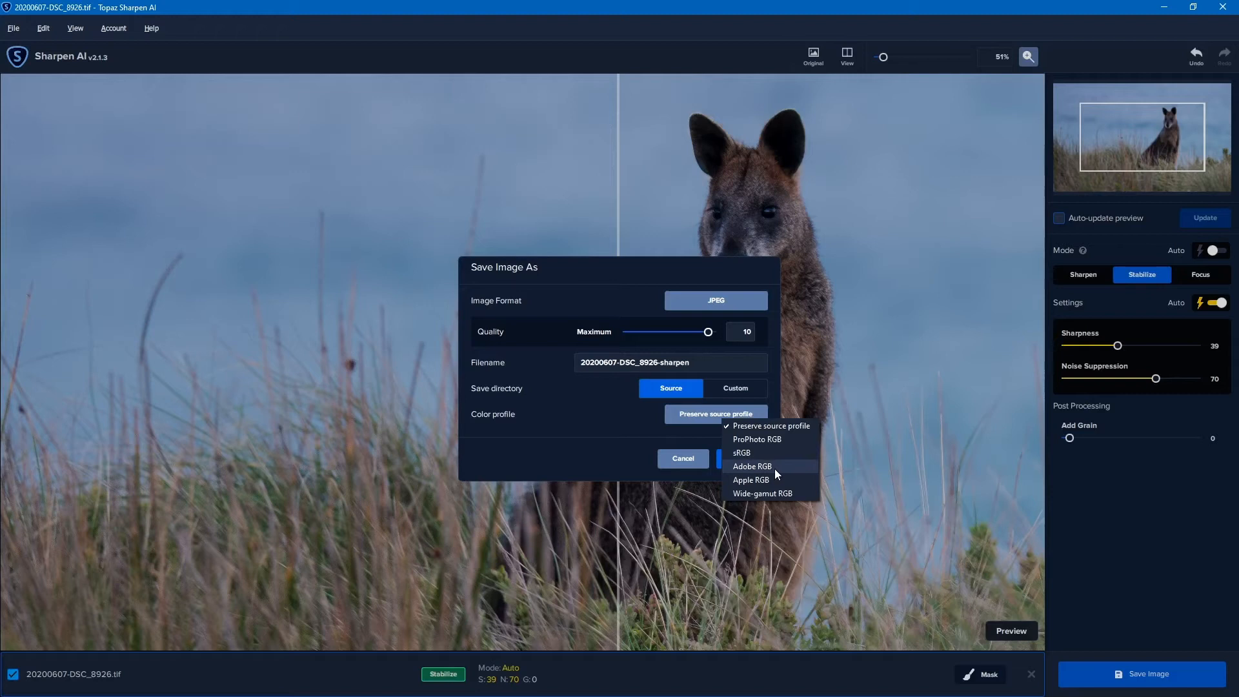
click(598, 443)
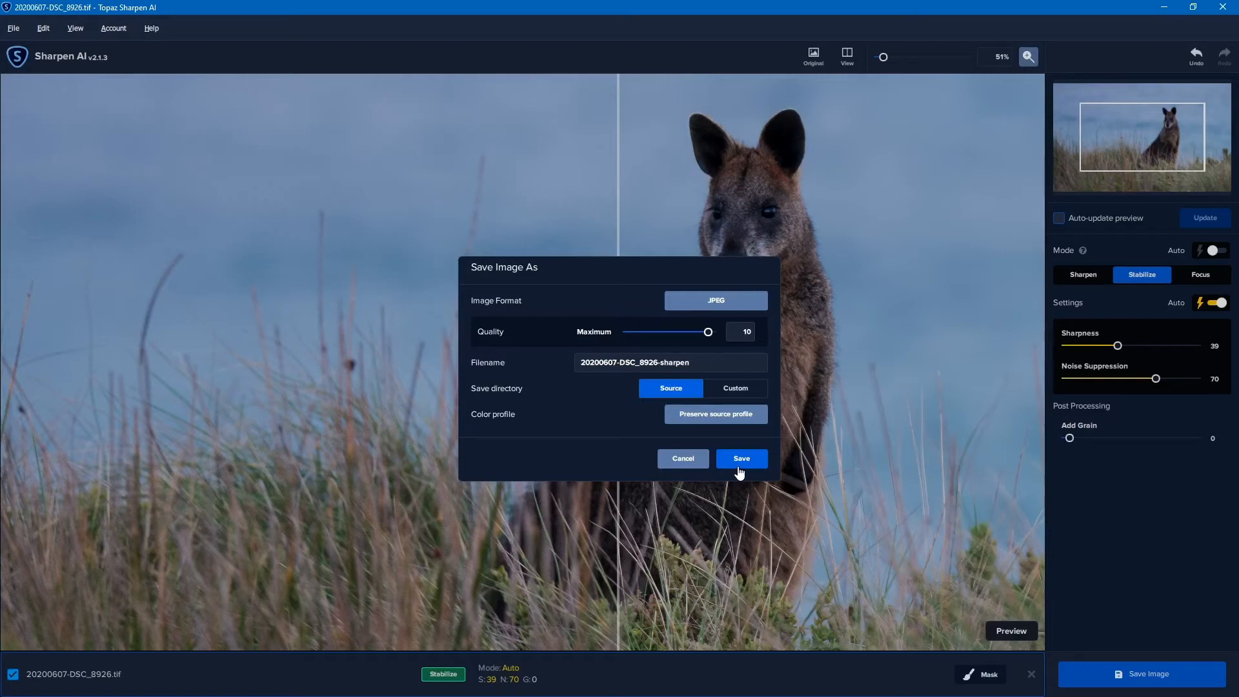
click(685, 459)
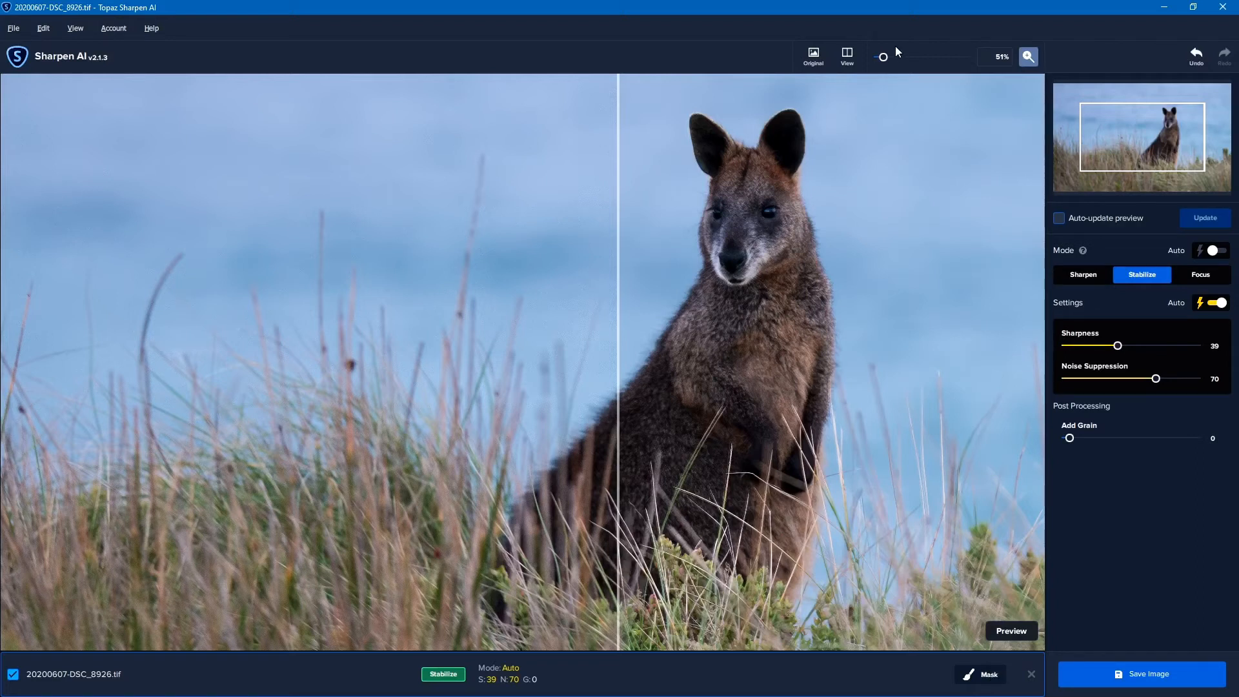
Start a mask, turn on the edge-aware brush and try automatic object detection on the wallaby, and remove the mask
drag(881, 59, 883, 57)
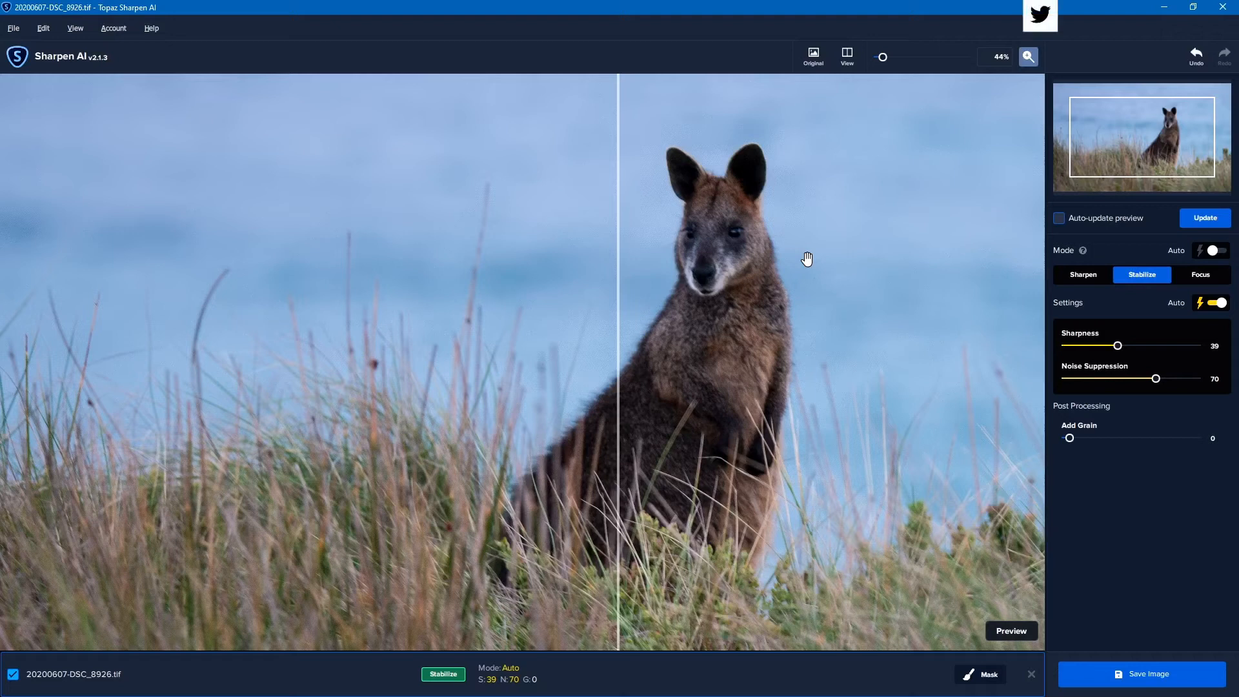
click(991, 677)
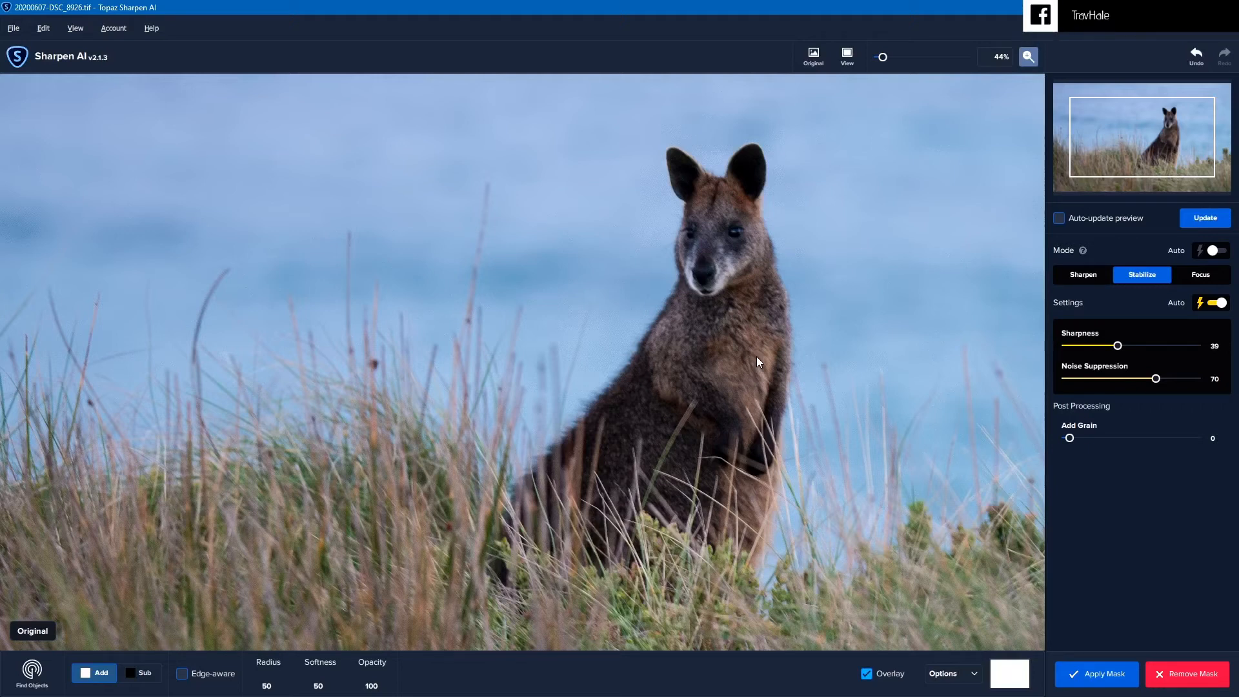
click(36, 679)
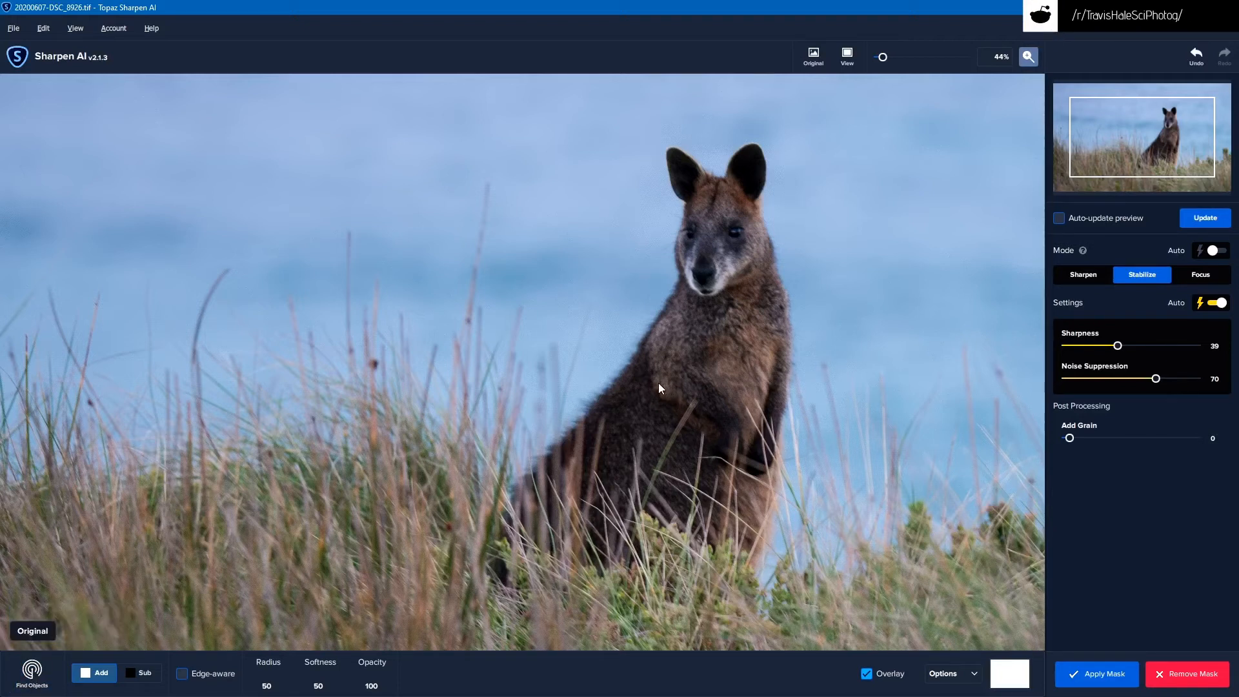
click(201, 672)
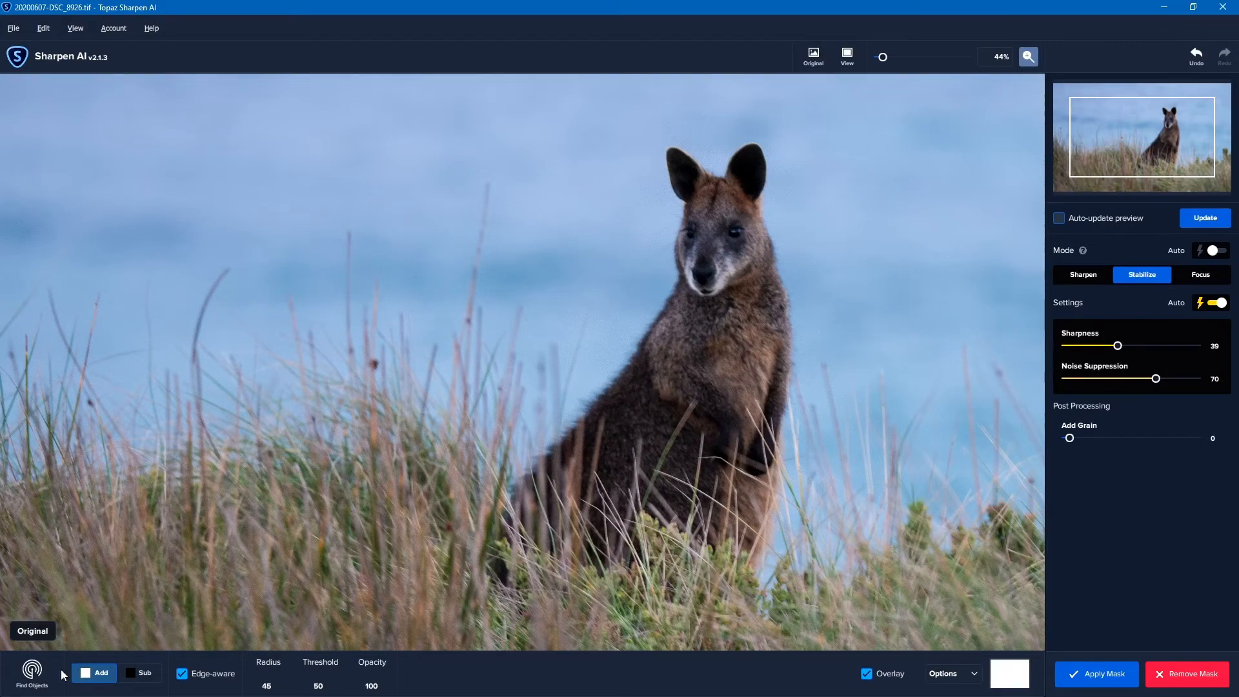
click(34, 667)
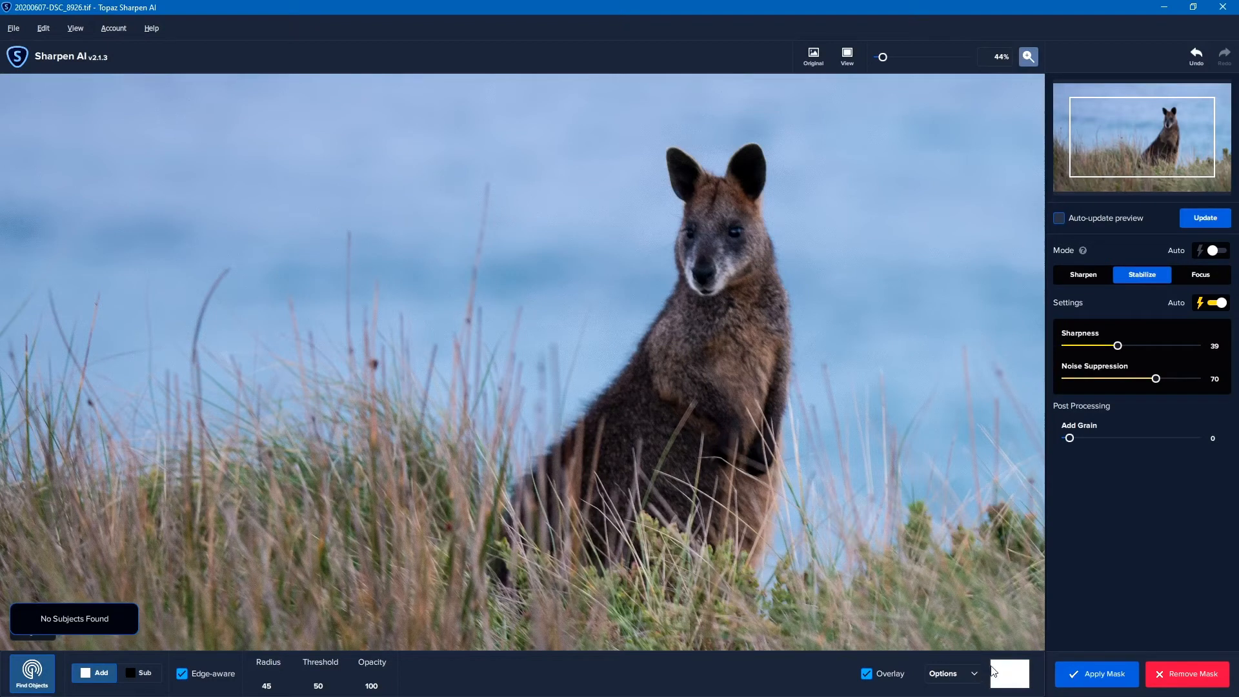
click(1174, 677)
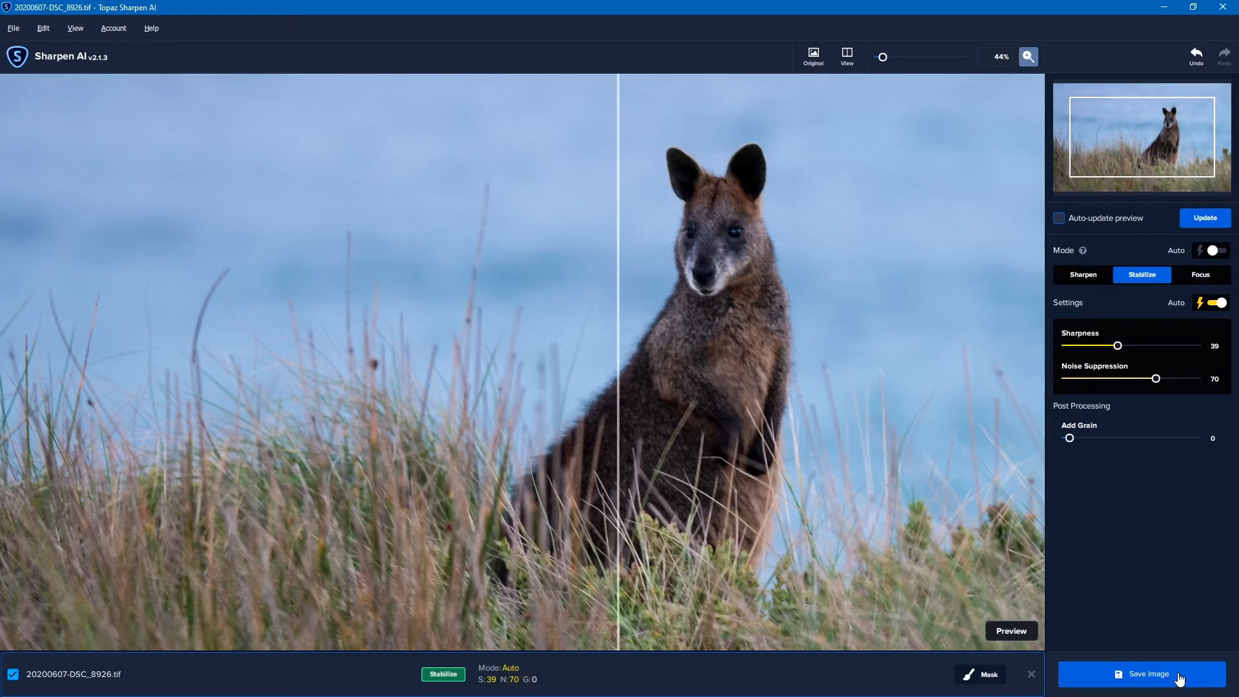
Paint an edge-aware mask with a radius of 45 over the wallaby's head and upper body, with one stroke into the sky
click(987, 675)
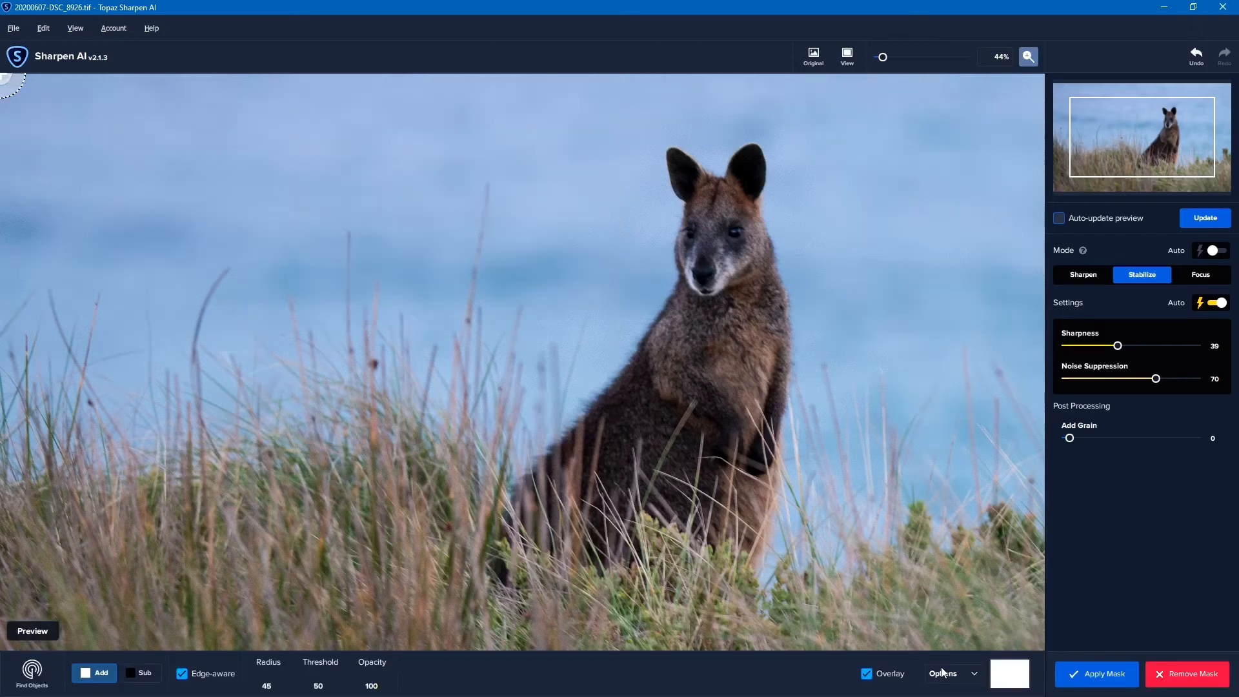
key(bracketleft)
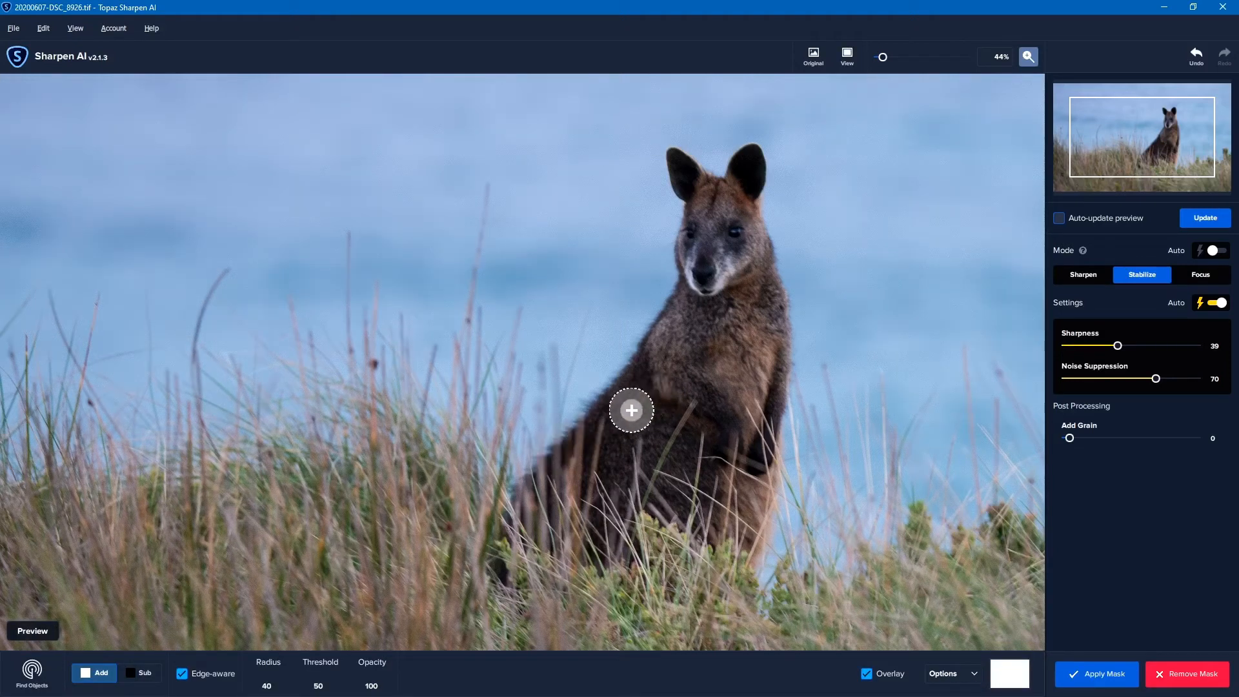
key(bracketright)
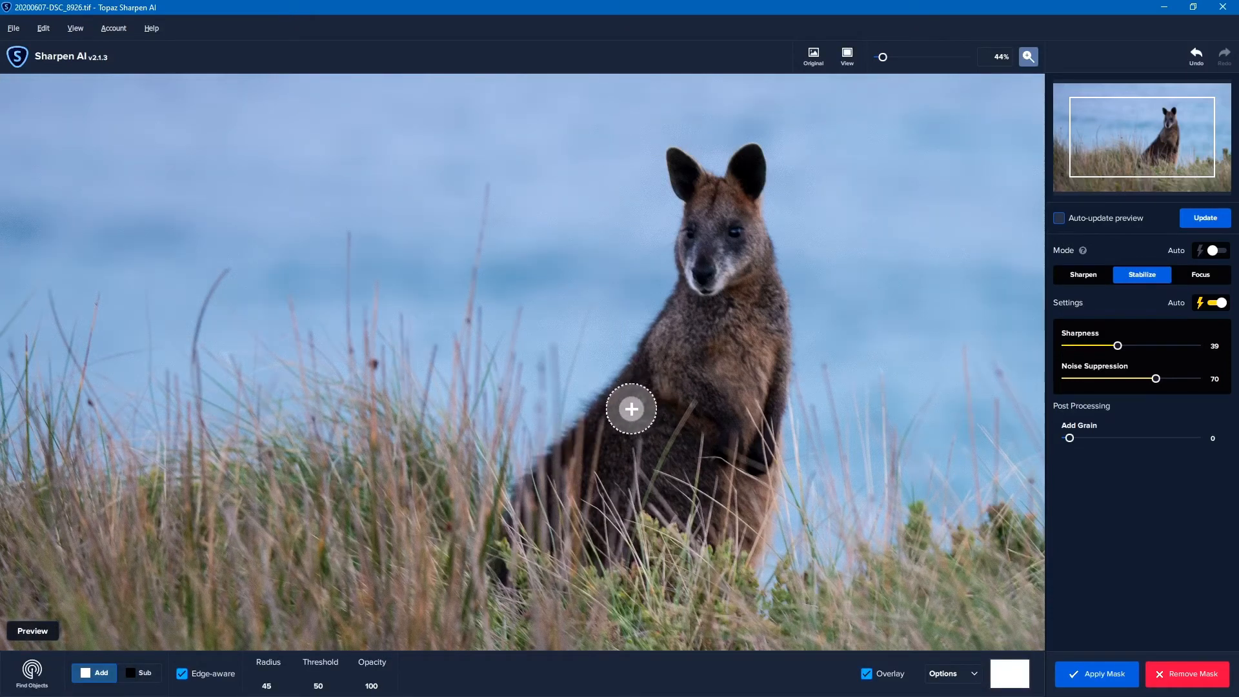
mouse_move(631, 409)
mouse_down()
mouse_move(701, 279)
mouse_move(702, 208)
mouse_move(675, 160)
mouse_move(712, 202)
mouse_move(750, 167)
mouse_move(744, 217)
mouse_move(775, 321)
mouse_move(768, 408)
mouse_move(673, 387)
mouse_move(728, 367)
mouse_move(695, 362)
mouse_move(722, 342)
mouse_move(705, 330)
mouse_move(733, 232)
mouse_move(749, 362)
mouse_move(683, 337)
mouse_move(696, 297)
mouse_move(603, 475)
mouse_move(616, 448)
mouse_move(643, 436)
mouse_move(644, 459)
mouse_move(662, 422)
mouse_move(696, 419)
mouse_move(661, 469)
mouse_move(702, 415)
mouse_move(699, 466)
mouse_move(748, 407)
mouse_move(760, 445)
mouse_move(611, 412)
mouse_move(674, 375)
mouse_move(572, 174)
mouse_up()
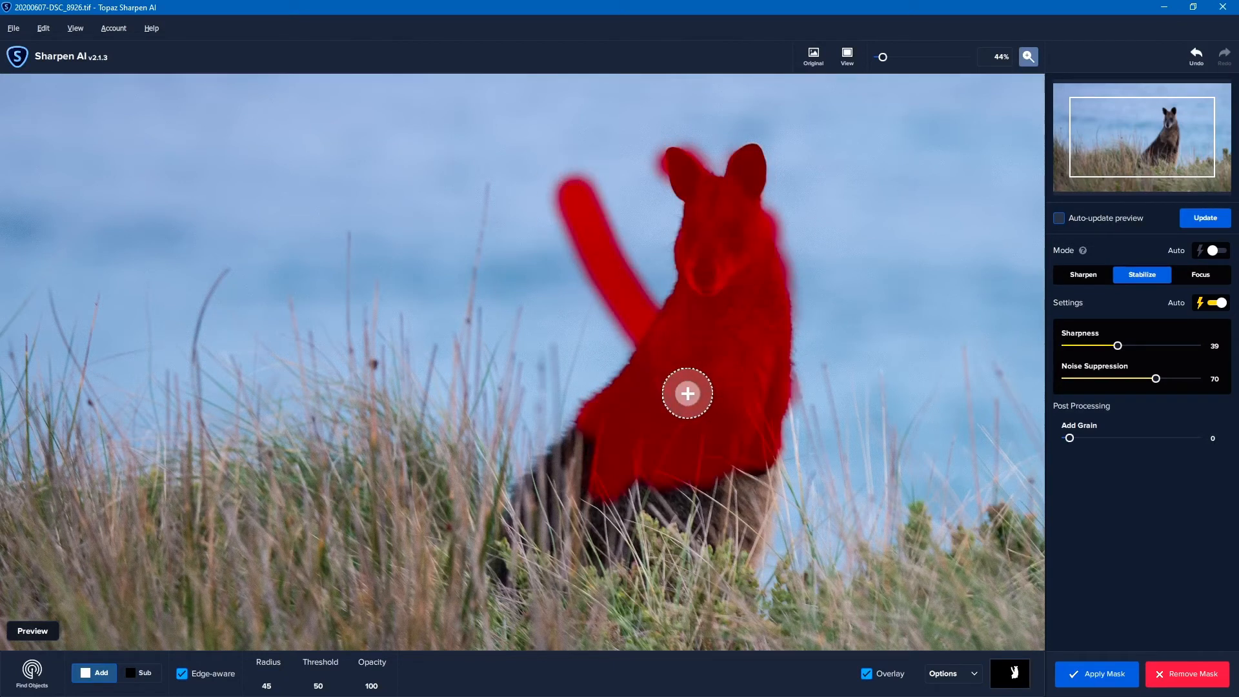
Subtract the stray stroke in the sky and the spill beside the wallaby's ear from the mask with a radius of 70
click(142, 676)
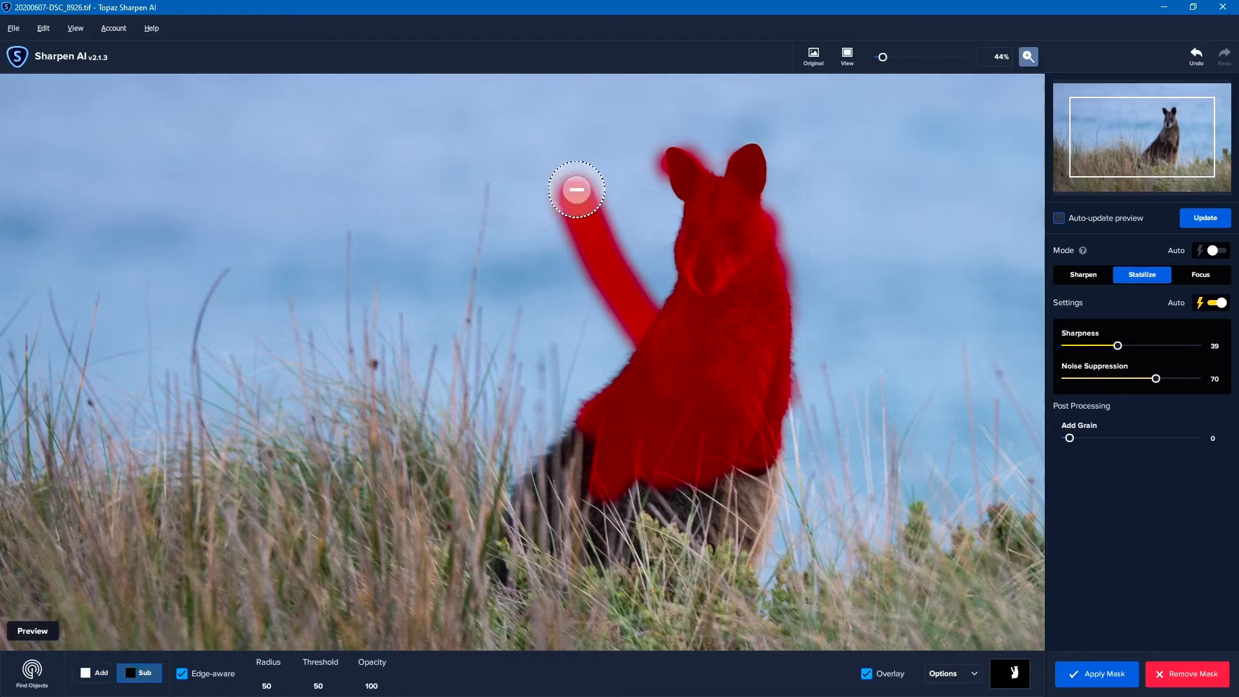
scroll(579, 194, up, 3)
scroll(580, 196, up, 2)
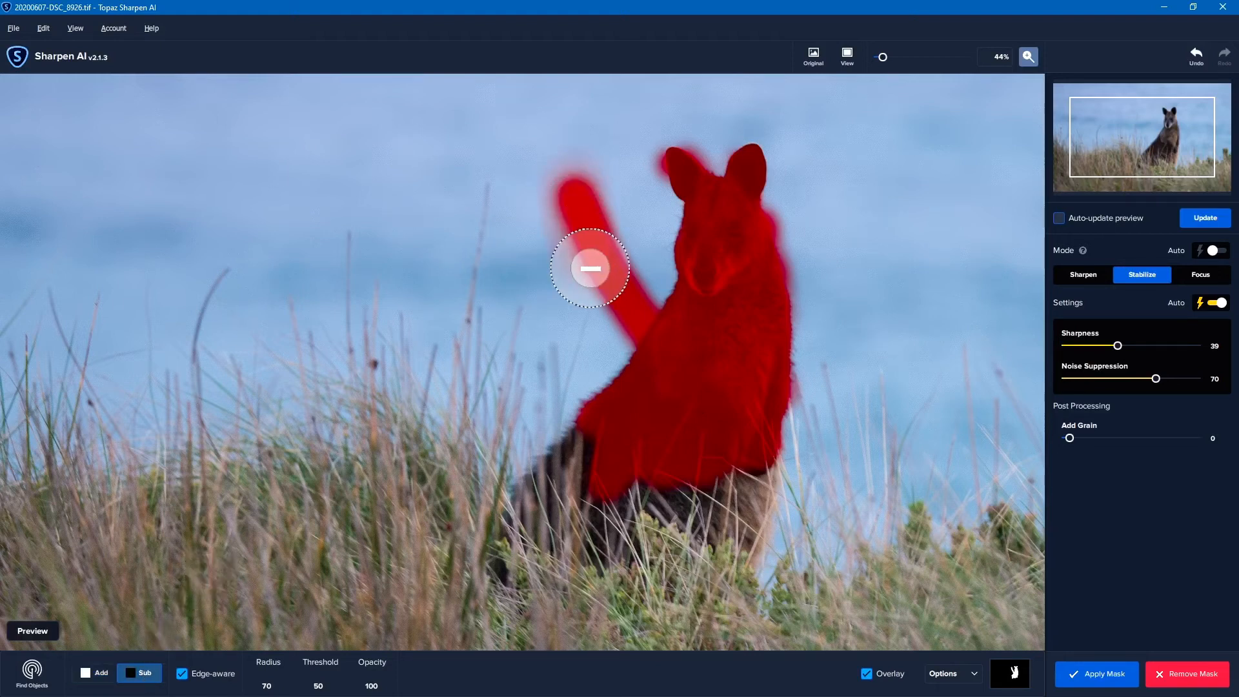
mouse_move(583, 215)
mouse_down()
mouse_move(624, 297)
mouse_move(642, 303)
mouse_move(618, 342)
mouse_move(633, 285)
mouse_move(613, 303)
mouse_move(603, 244)
mouse_move(576, 236)
mouse_move(554, 169)
mouse_up()
drag(645, 180, 645, 123)
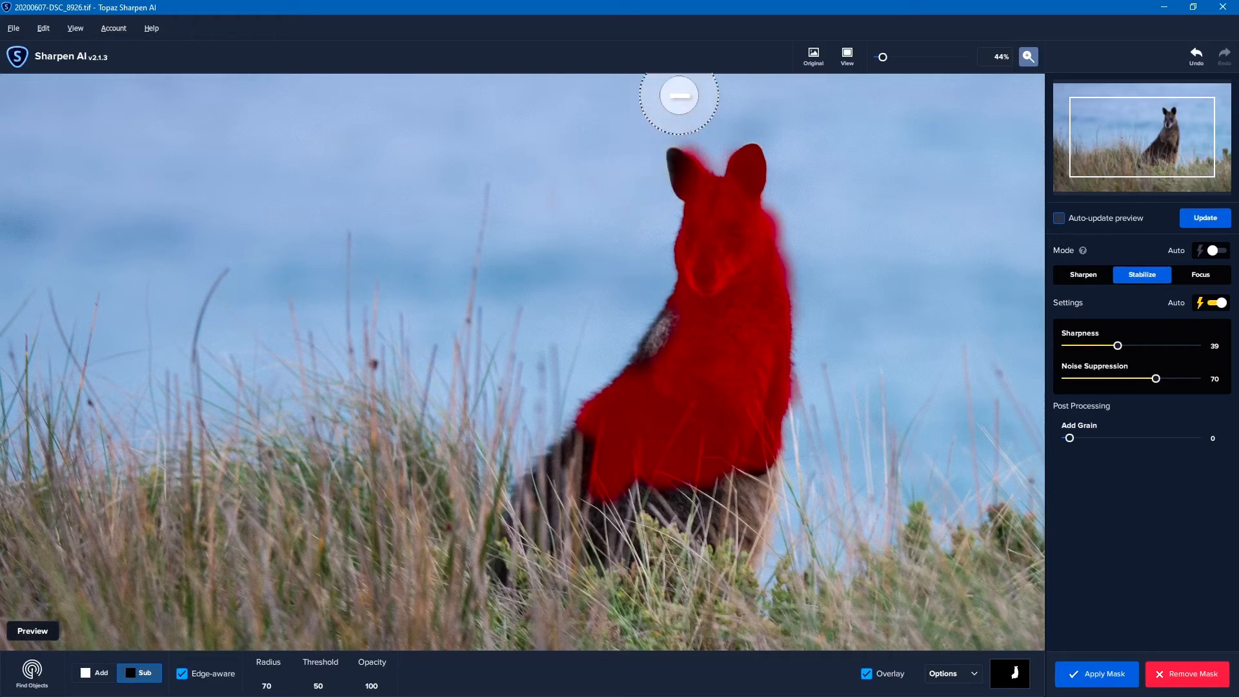
Paint the missing patch on the wallaby's back into the mask again with a radius of 60, and apply the mask
click(94, 672)
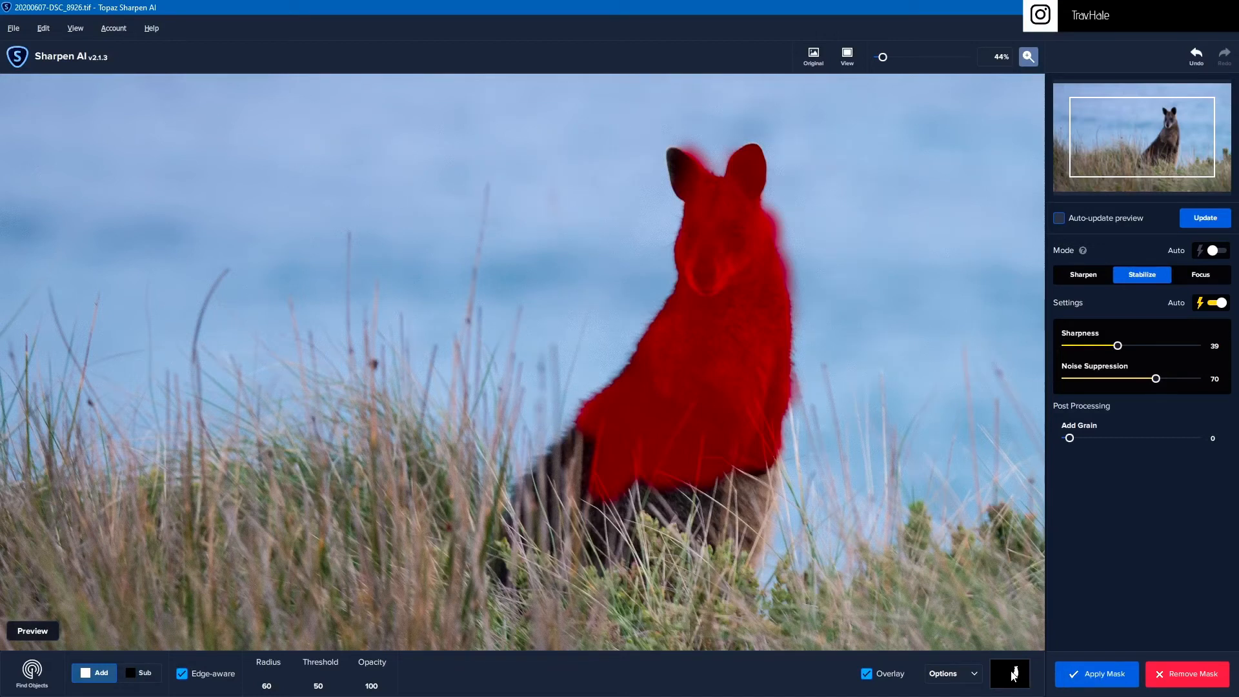
click(972, 675)
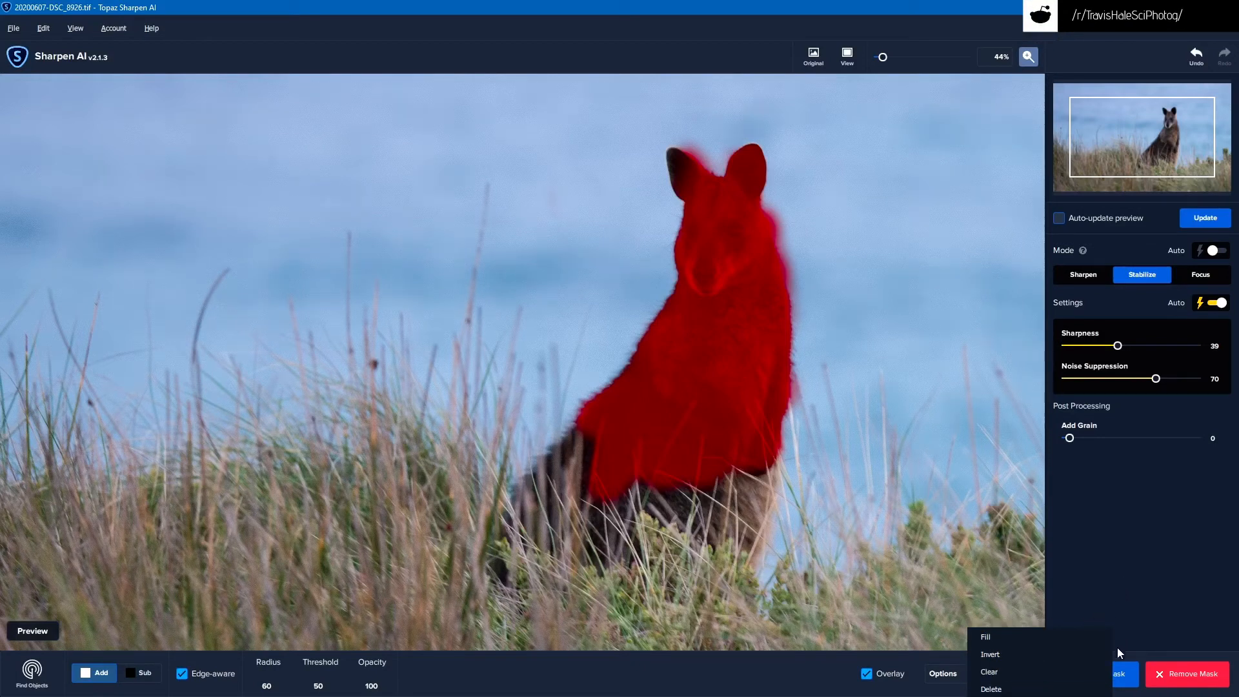
click(1106, 612)
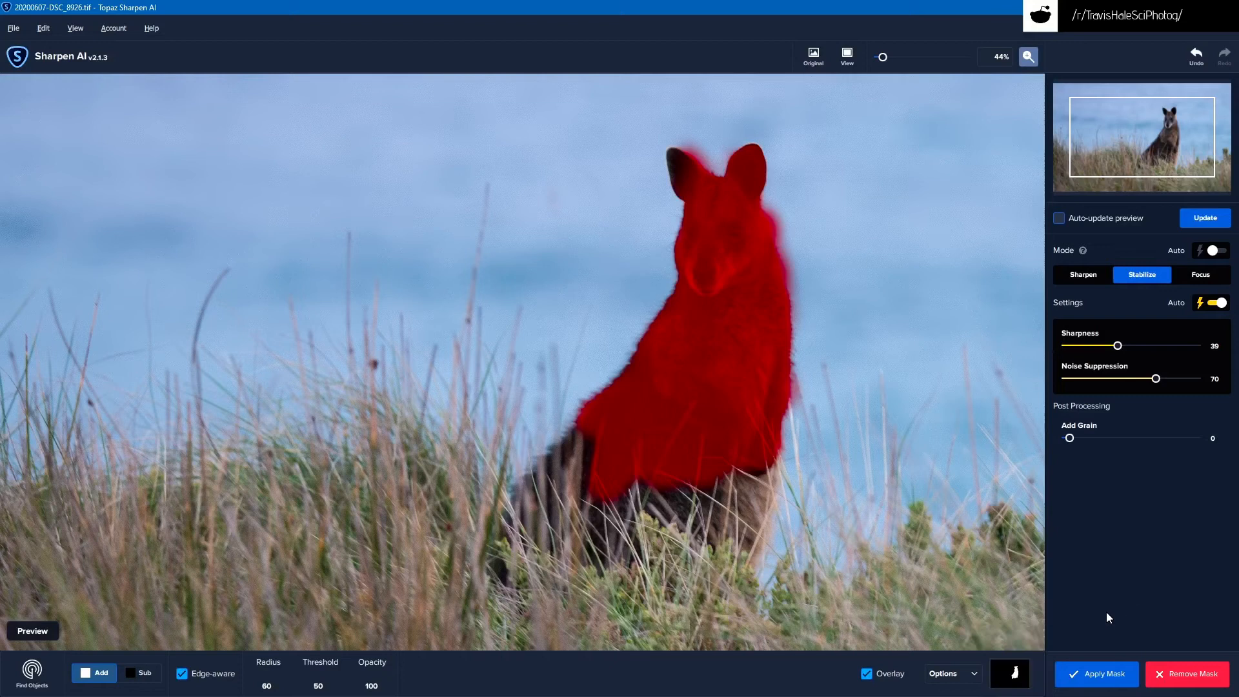
click(1092, 675)
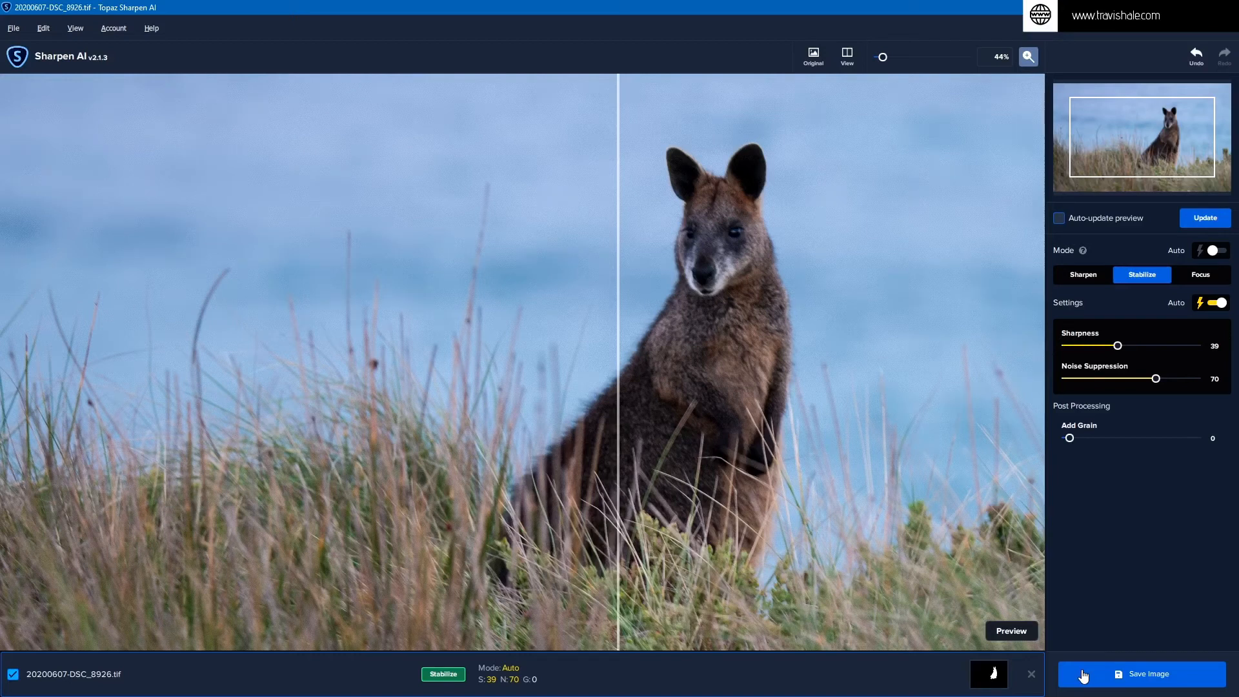
Set the sharpness to 87 and update the preview to compare the masked wallaby with the original
drag(1116, 349, 1178, 351)
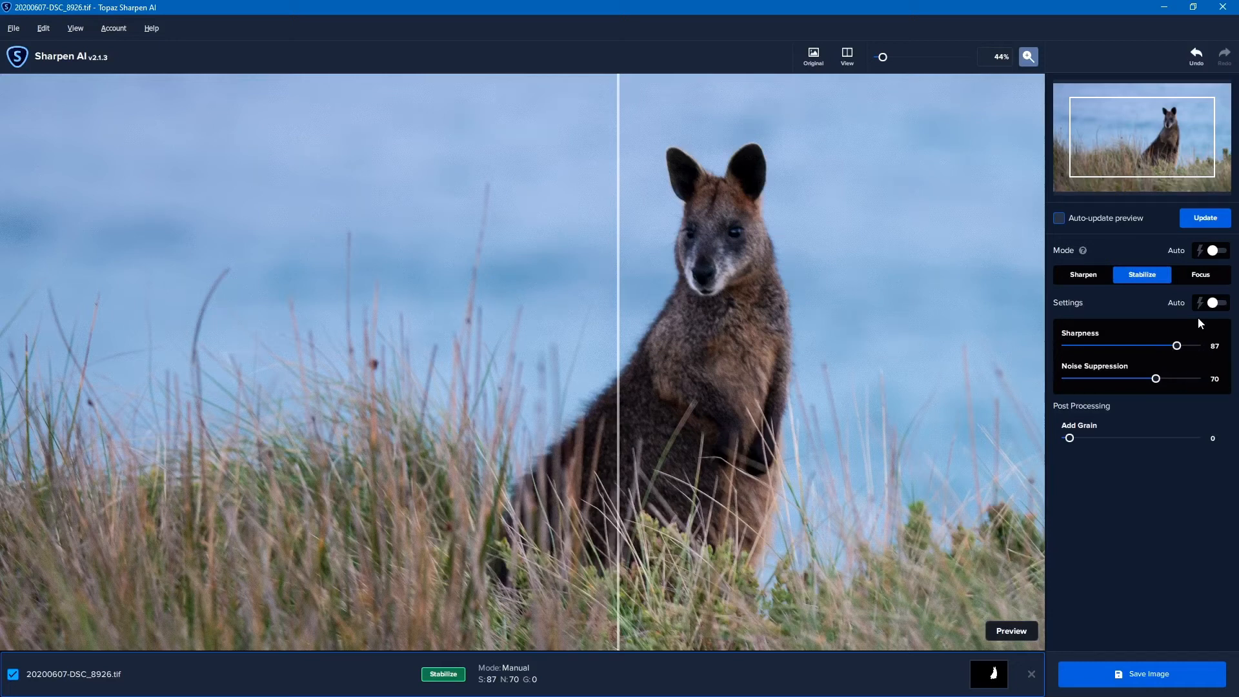
click(1195, 219)
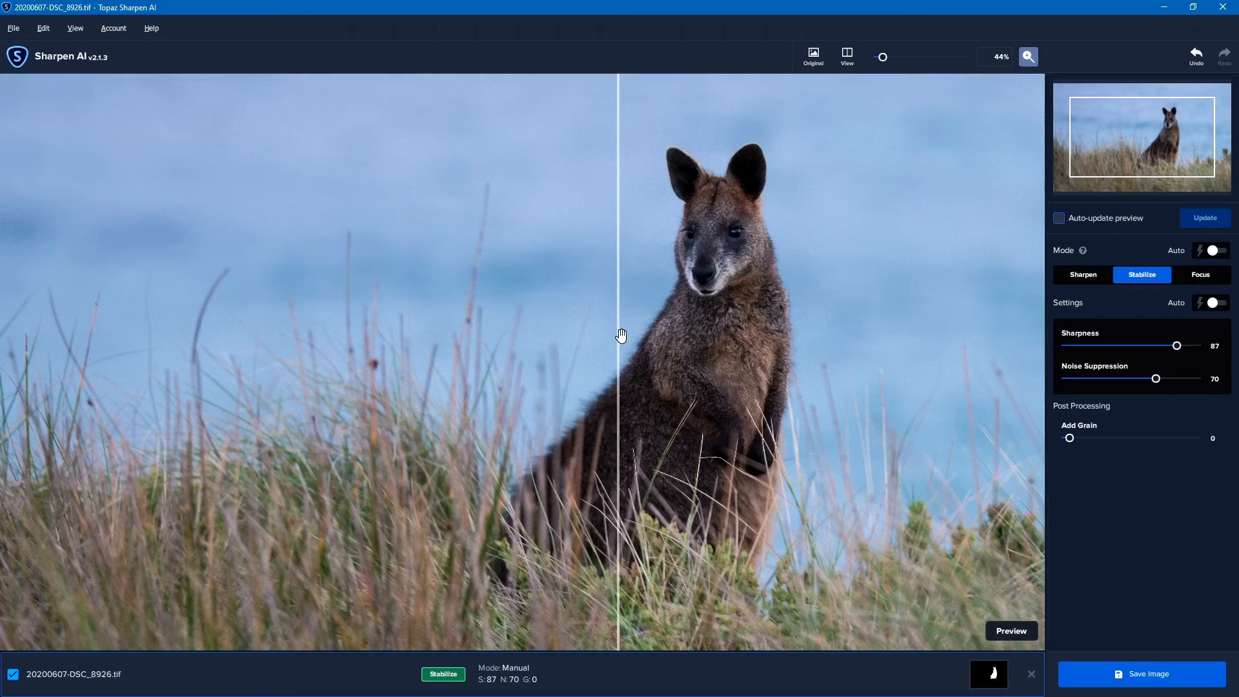
drag(617, 336, 617, 449)
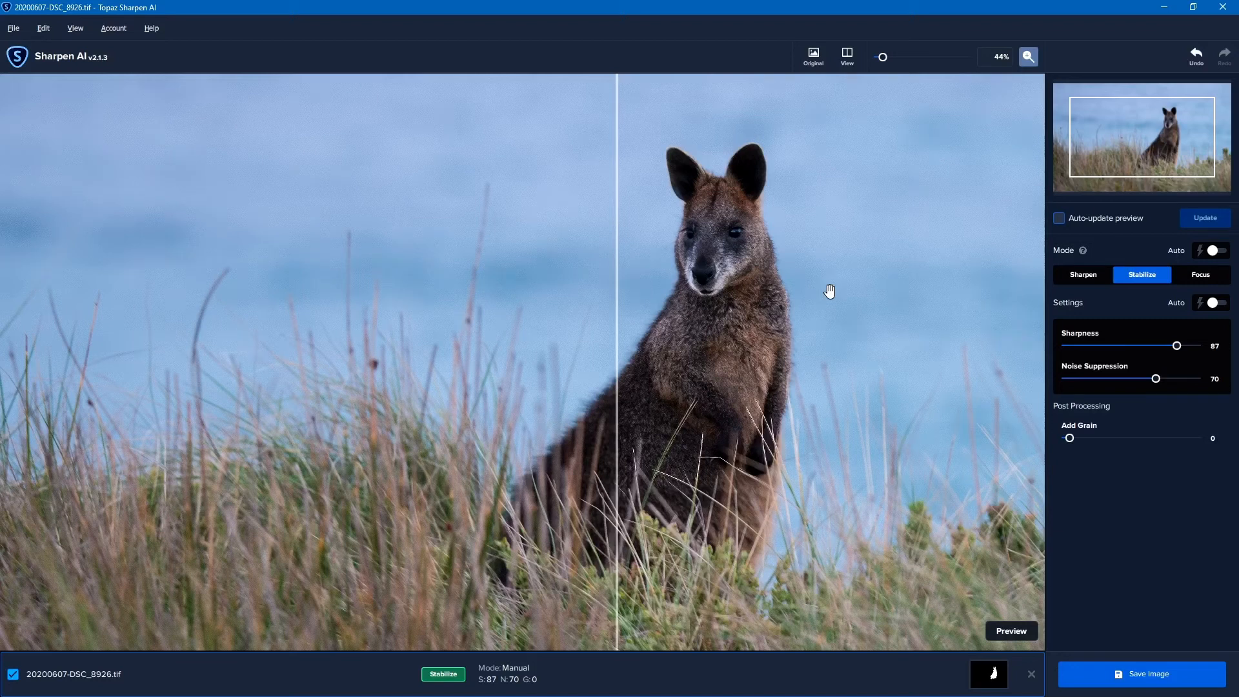
Save the image as a 16-bit TIF with LZW compression in the source directory
click(1143, 674)
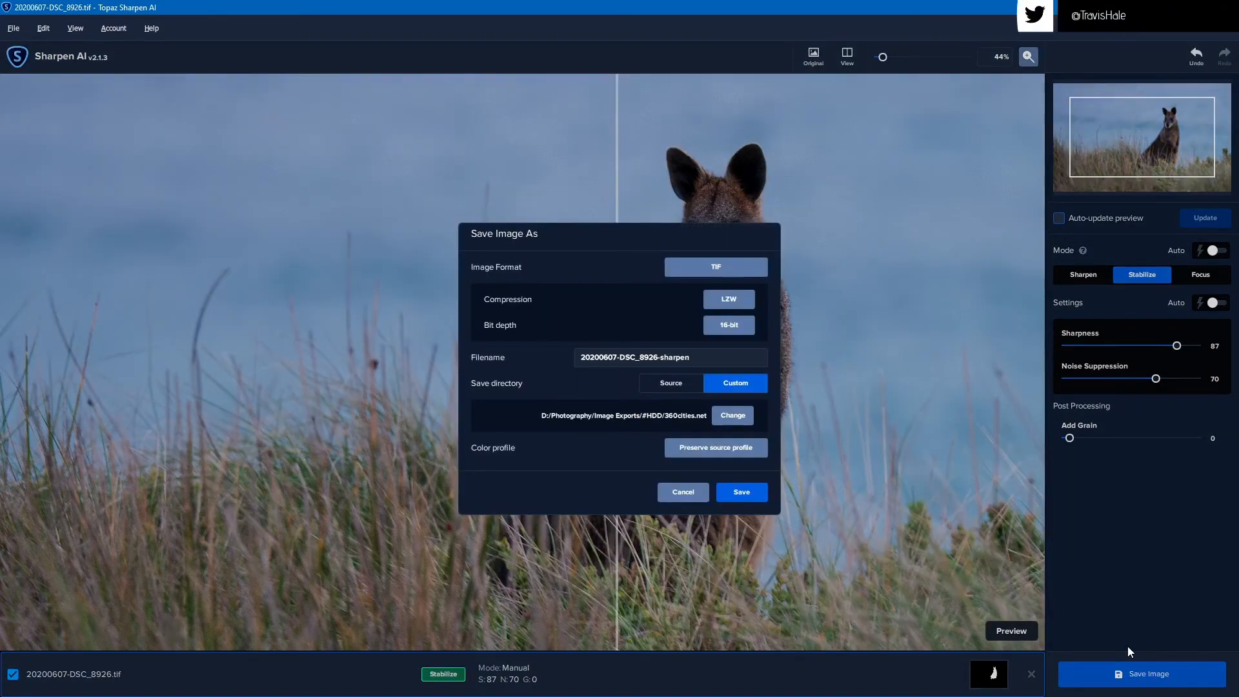
click(676, 389)
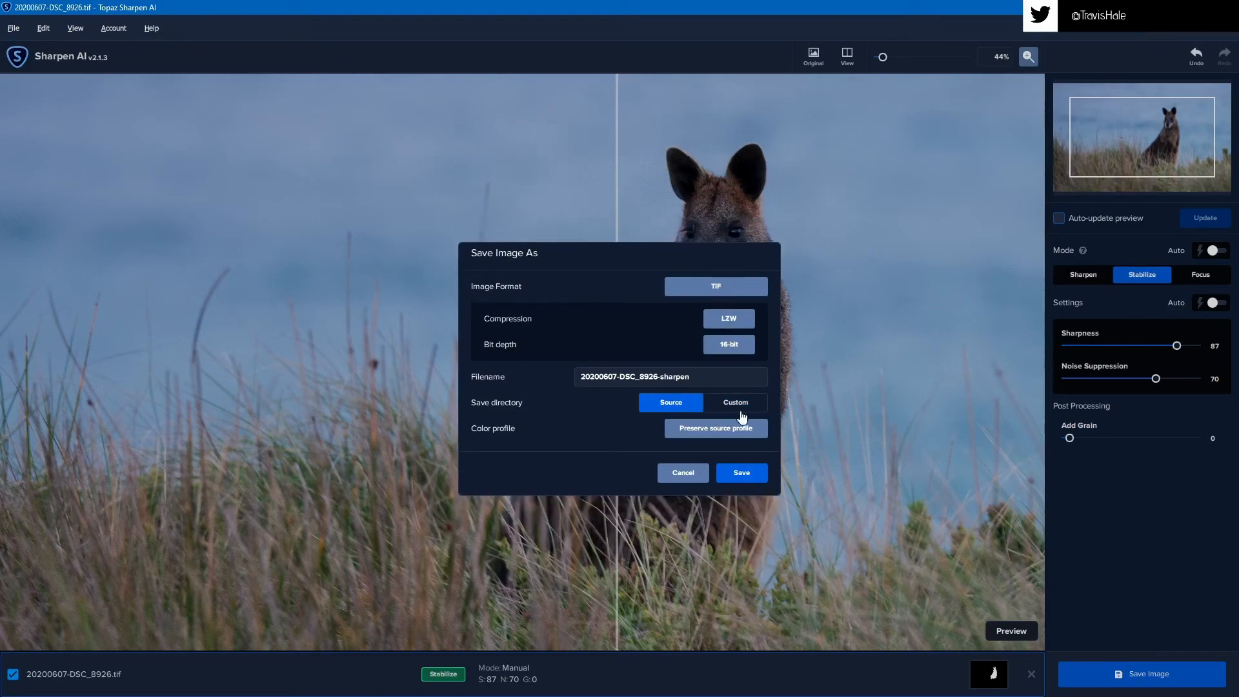
click(735, 474)
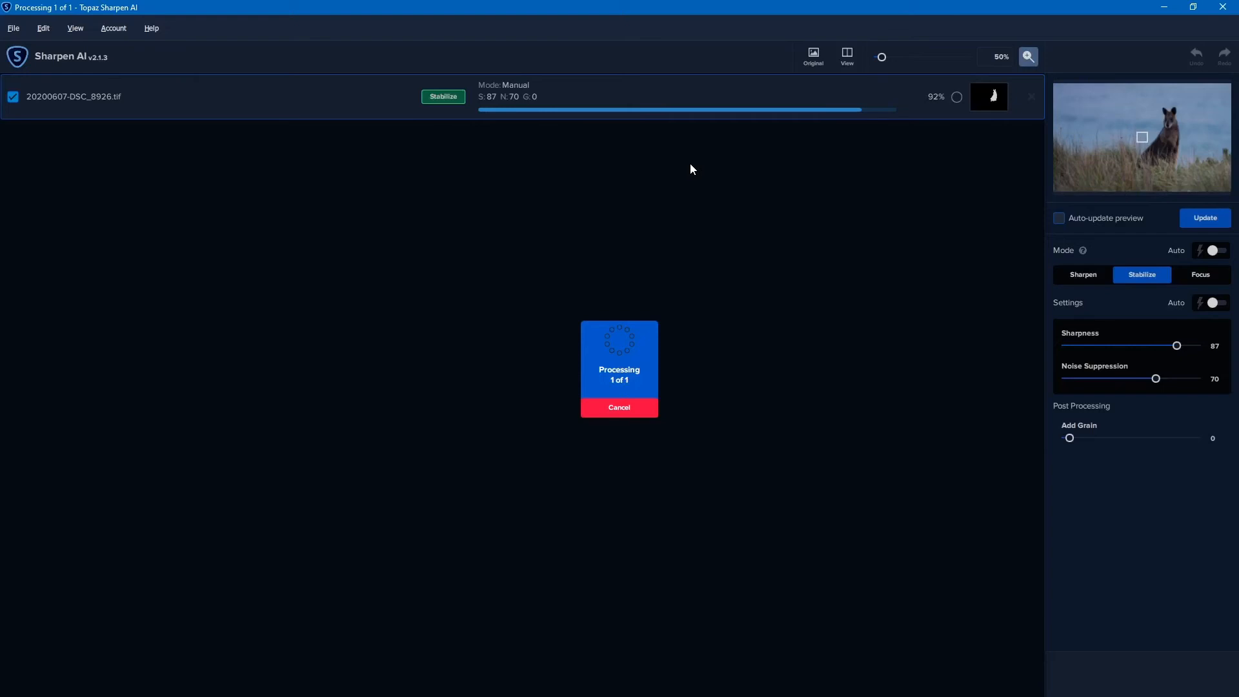
Close all images and open 20191124-DSC_6576 from the Sharpen folder
click(13, 28)
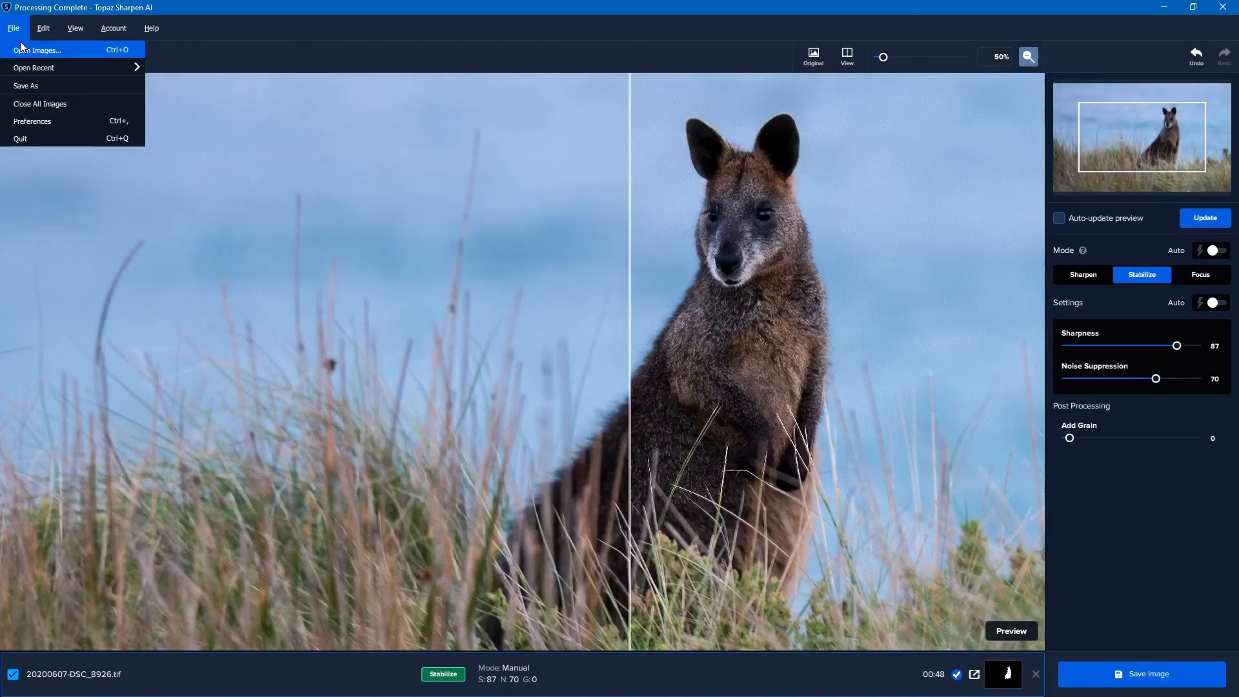
click(44, 102)
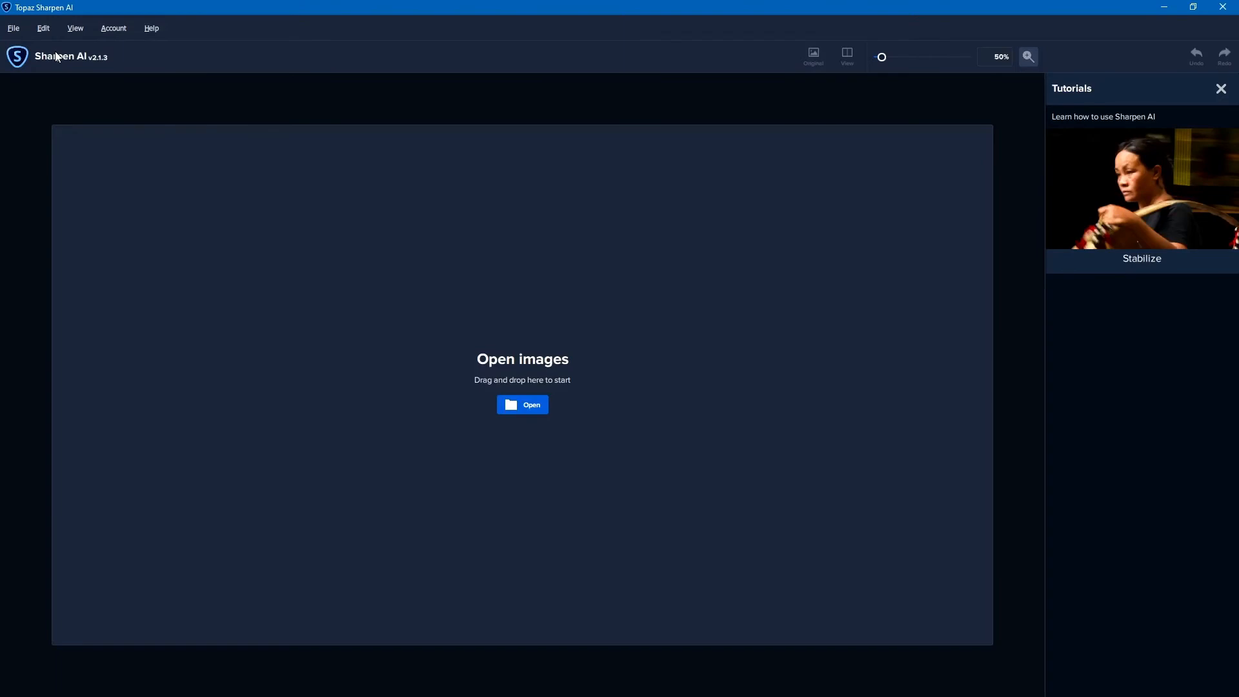
click(531, 405)
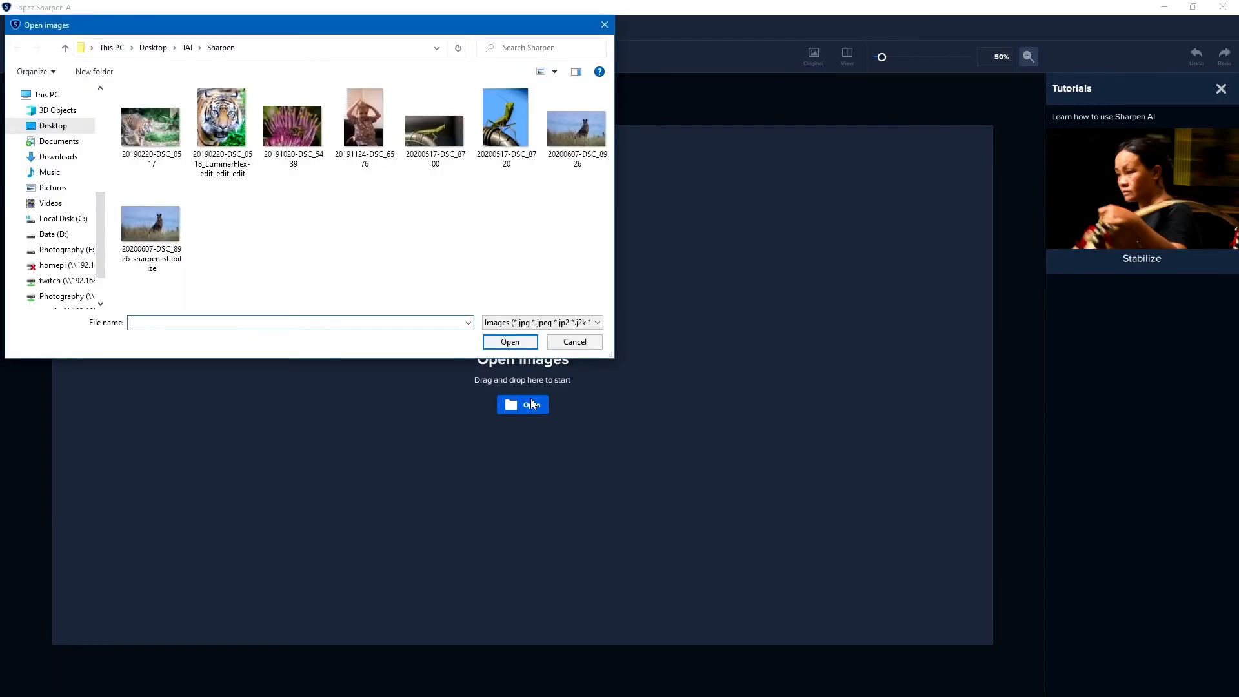
click(355, 129)
click(524, 345)
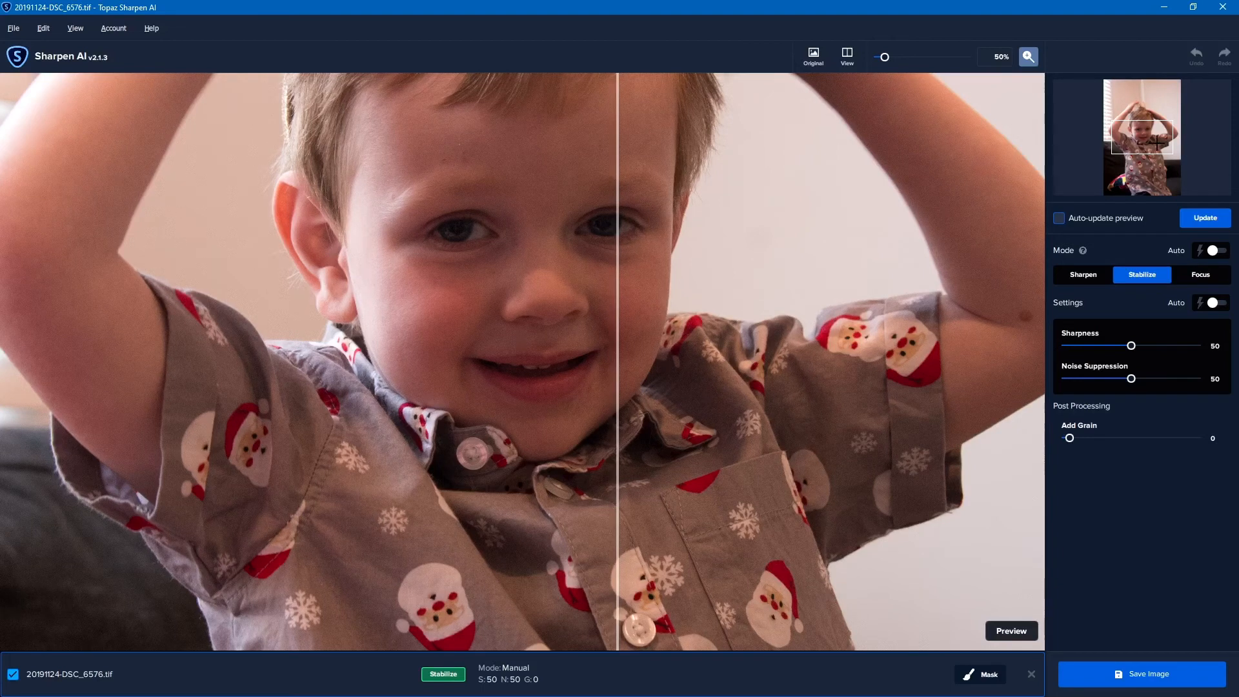
Start a mask on the child's portrait and select the Person subject with Find Objects
drag(1143, 136, 1137, 123)
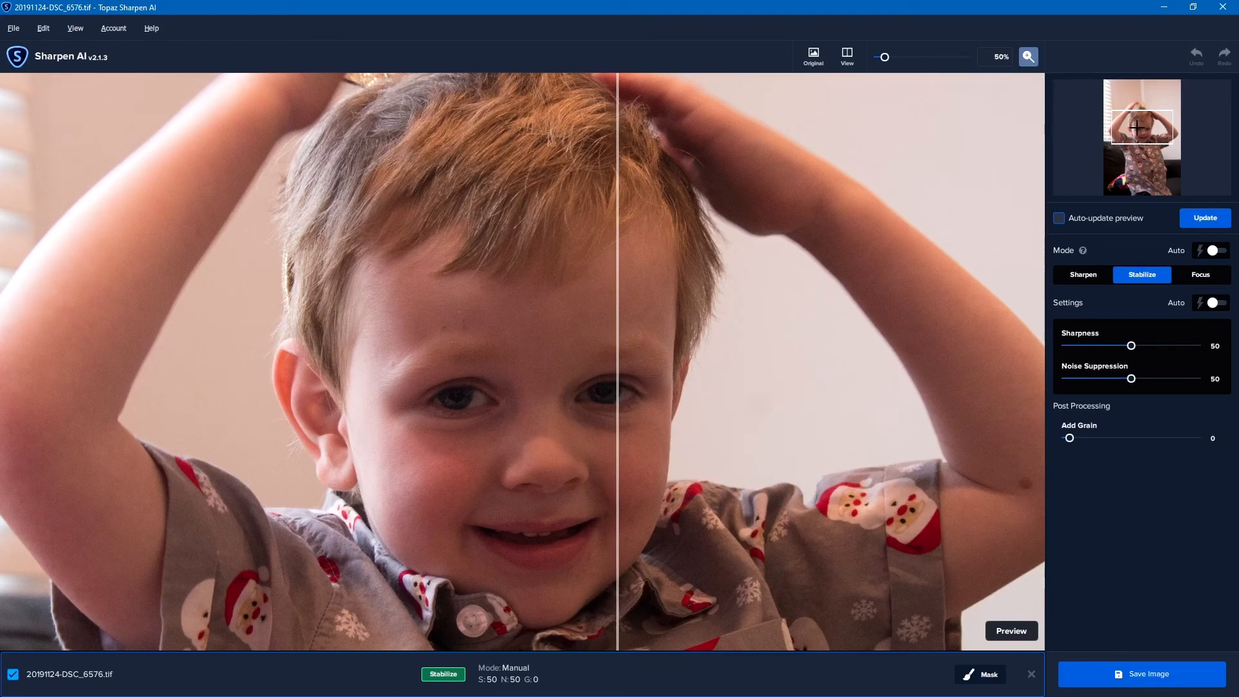
click(987, 676)
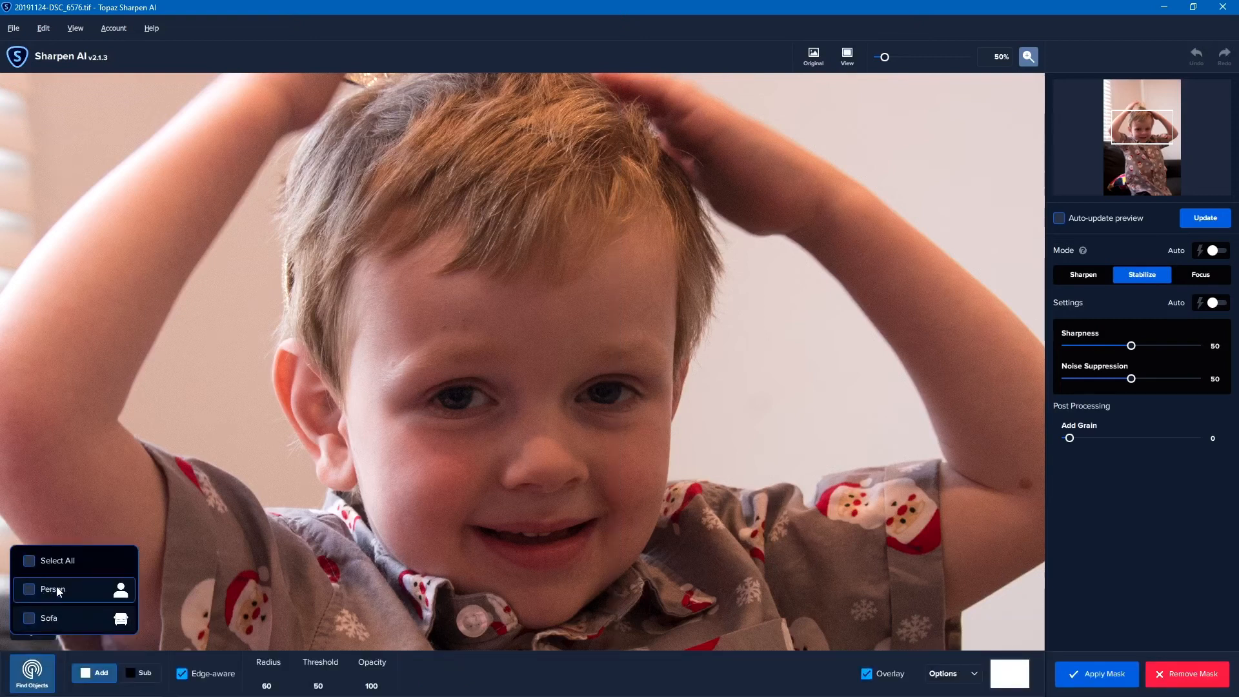
click(28, 591)
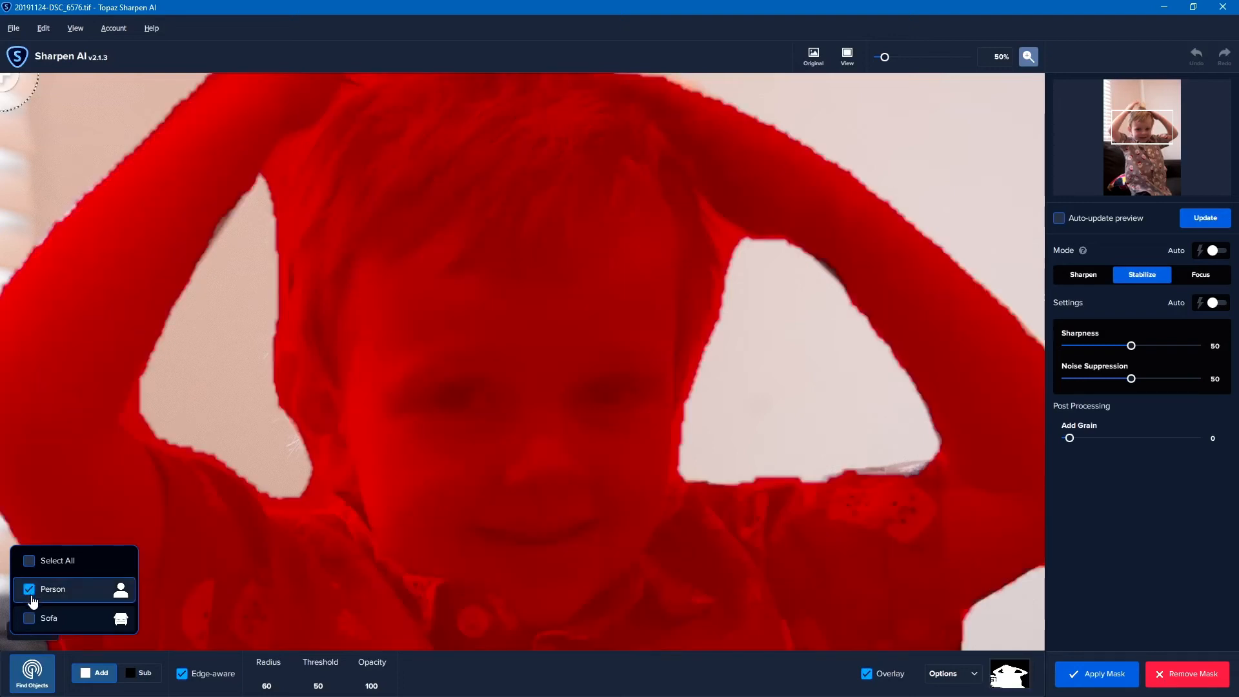
drag(884, 57, 881, 63)
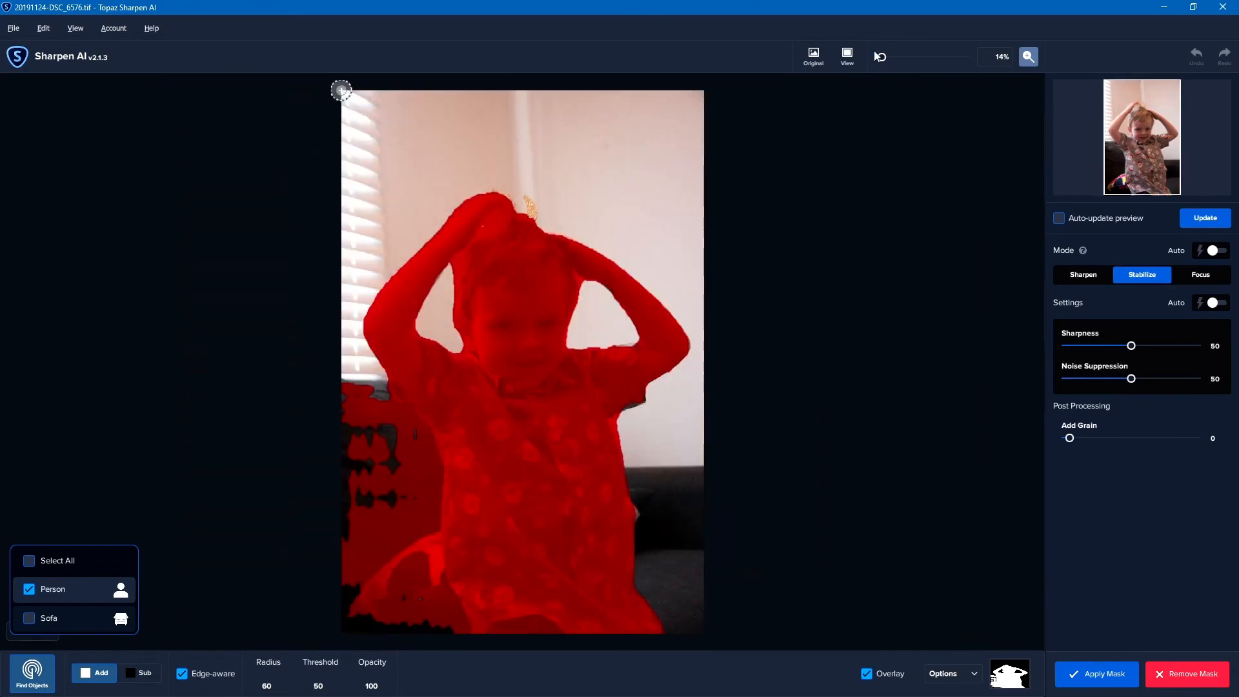
Subtract the sofa and the patterned cushion beside the child from the mask with a brush radius of 90
click(144, 674)
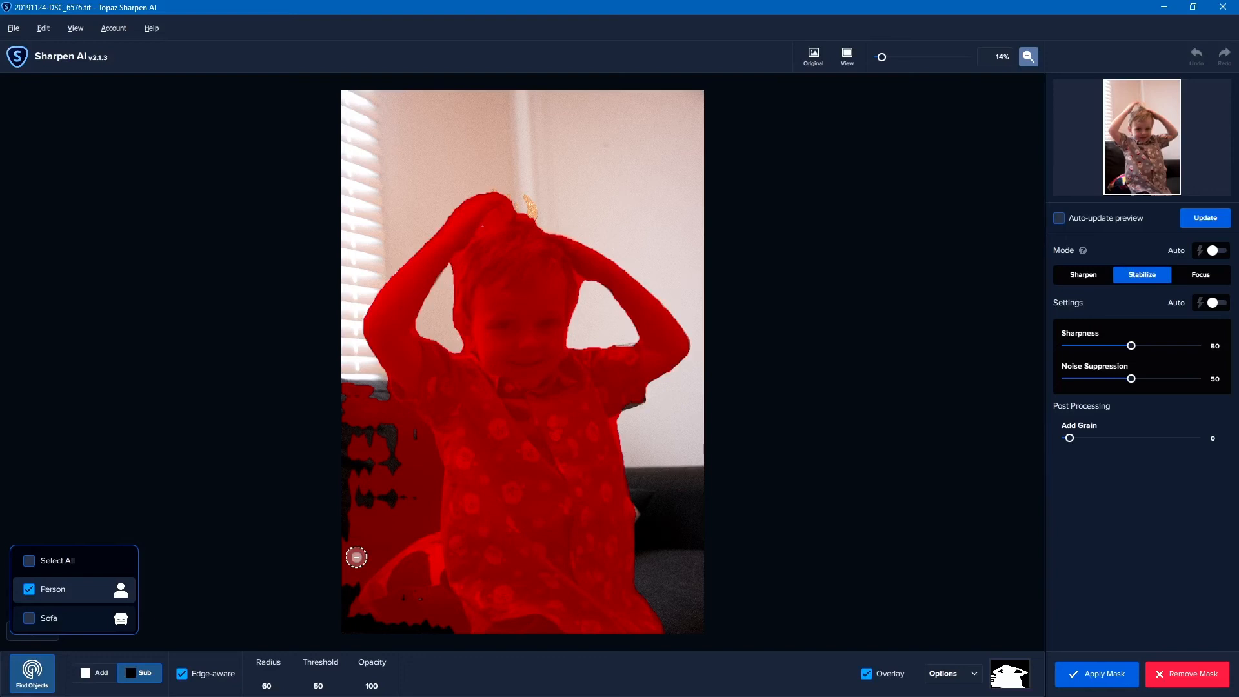
key(bracketright)
key(bracketright)
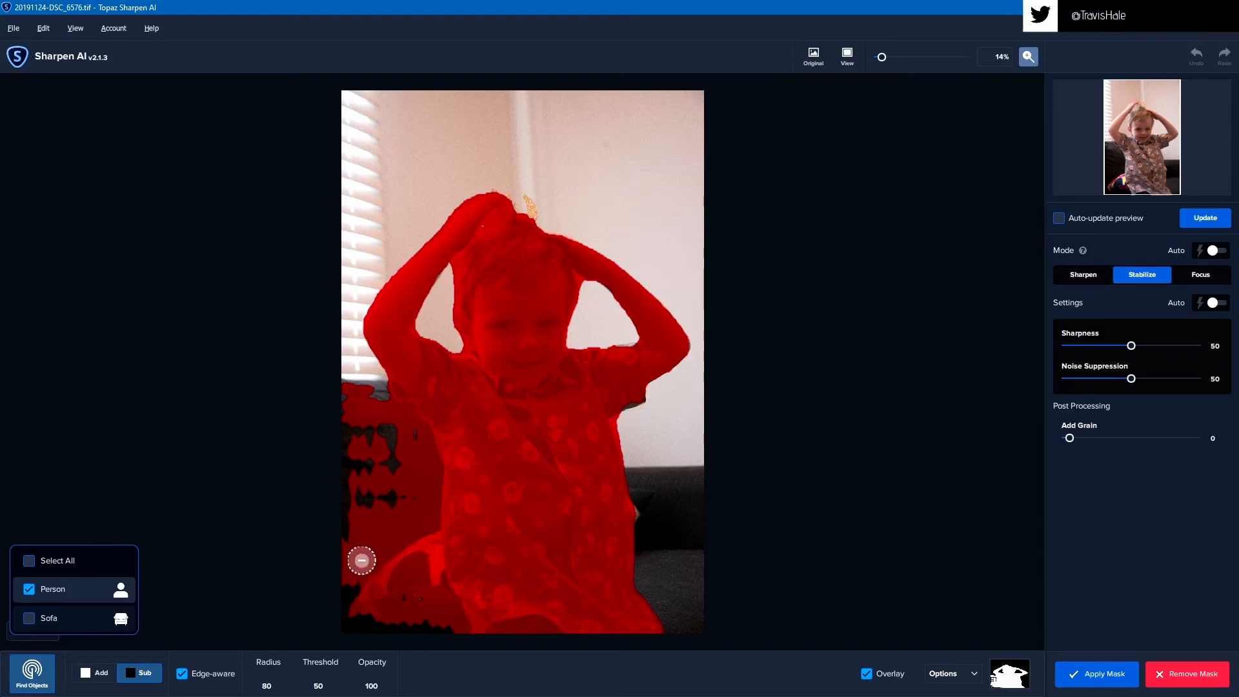
key(bracketright)
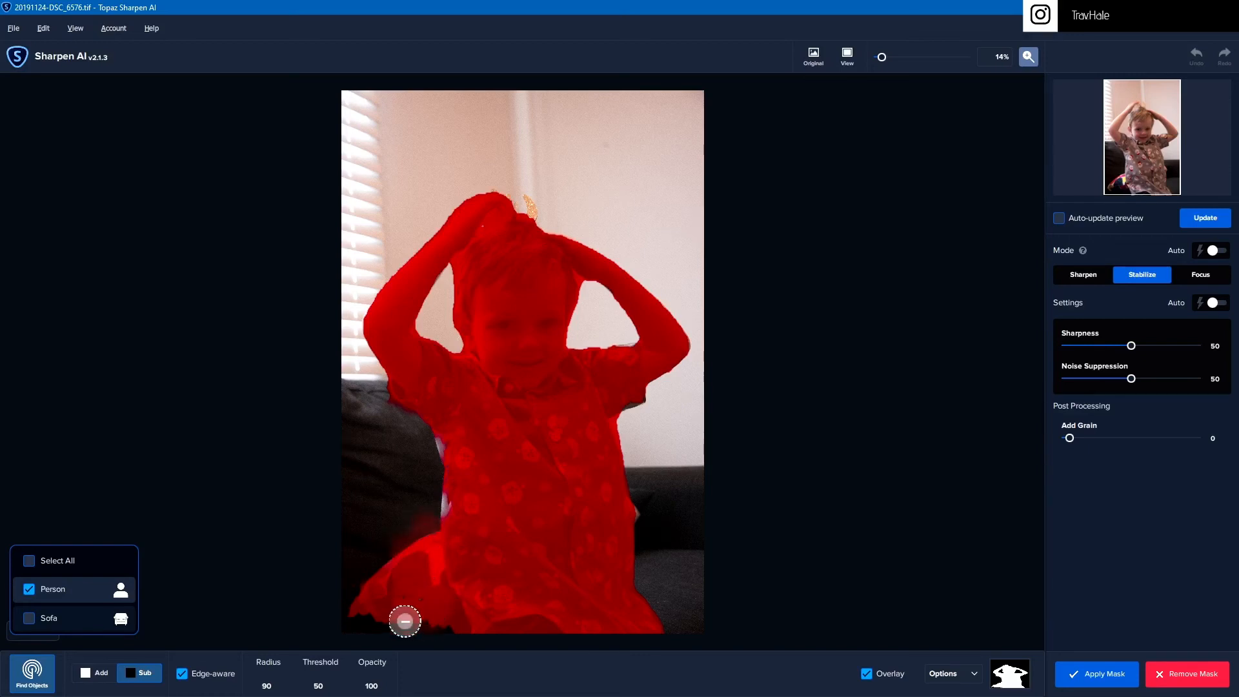
mouse_move(404, 620)
mouse_down()
mouse_move(380, 565)
mouse_move(364, 574)
mouse_move(343, 547)
mouse_up()
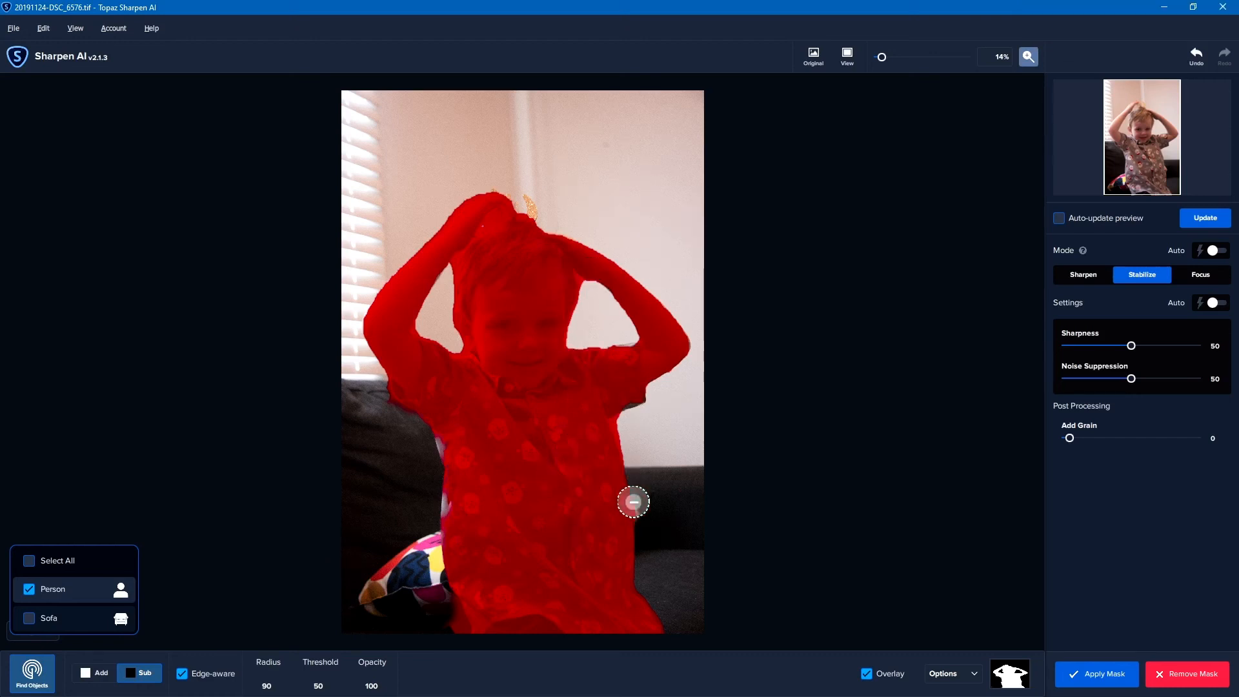
Invert the mask to cover the background, and invert it again to cover the child
click(959, 672)
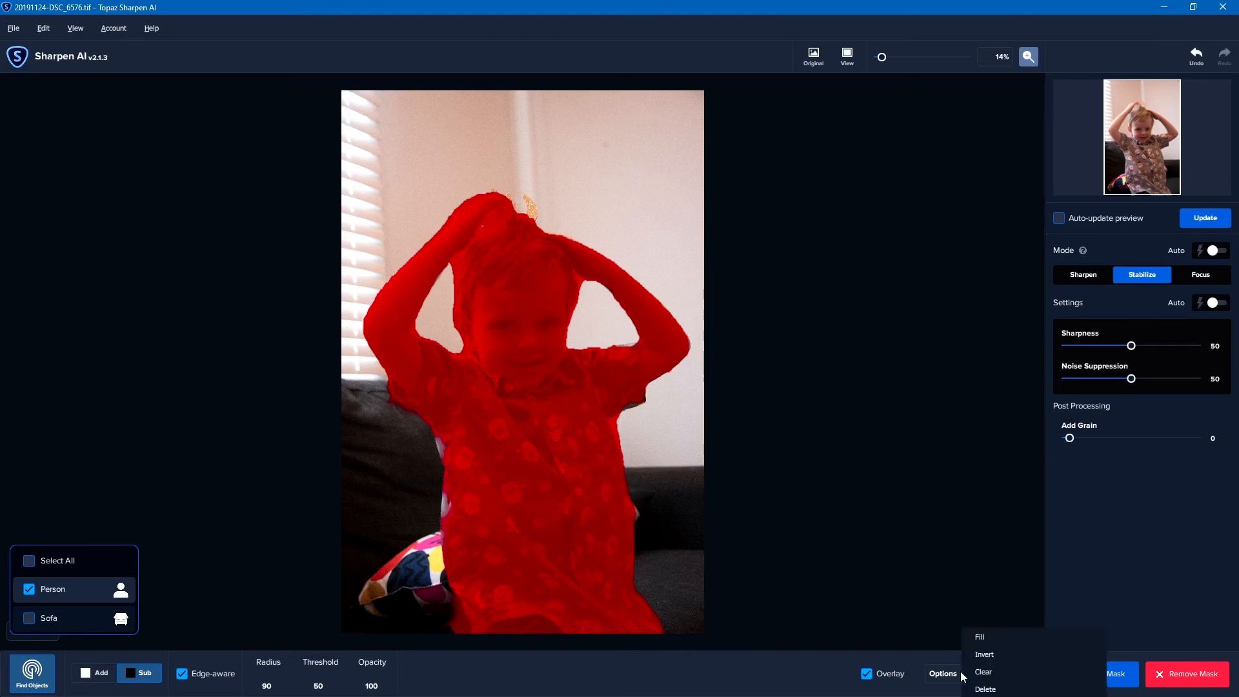
click(1000, 659)
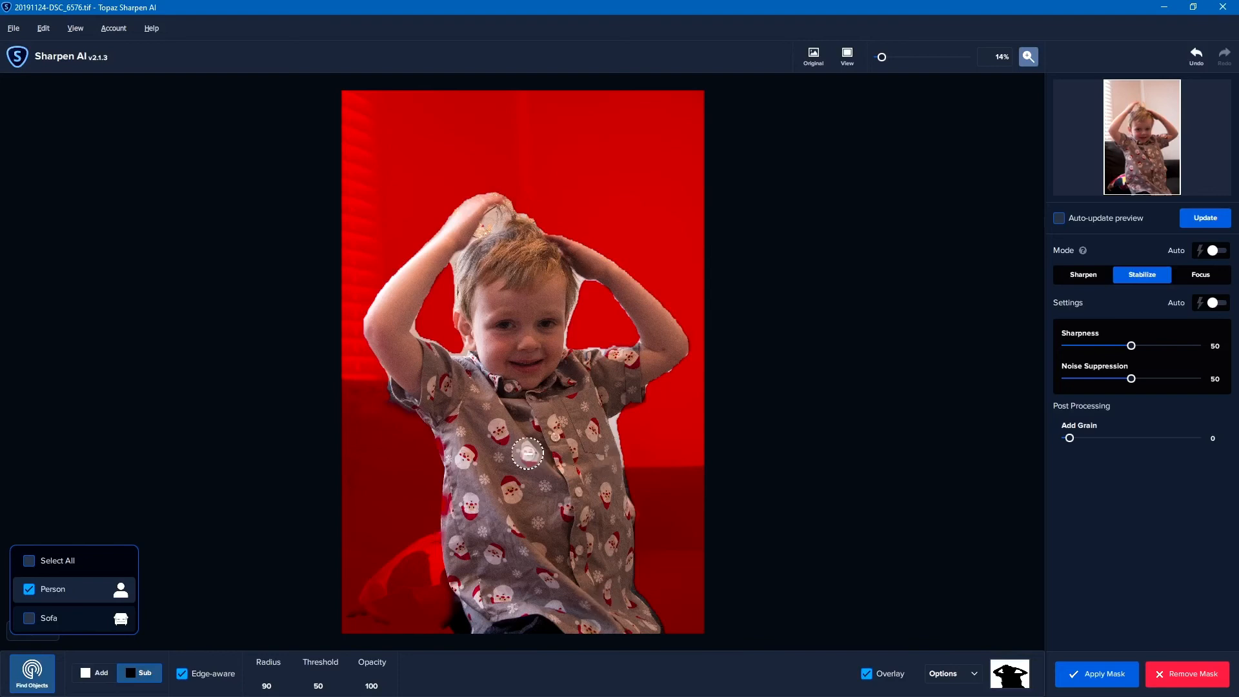
click(969, 671)
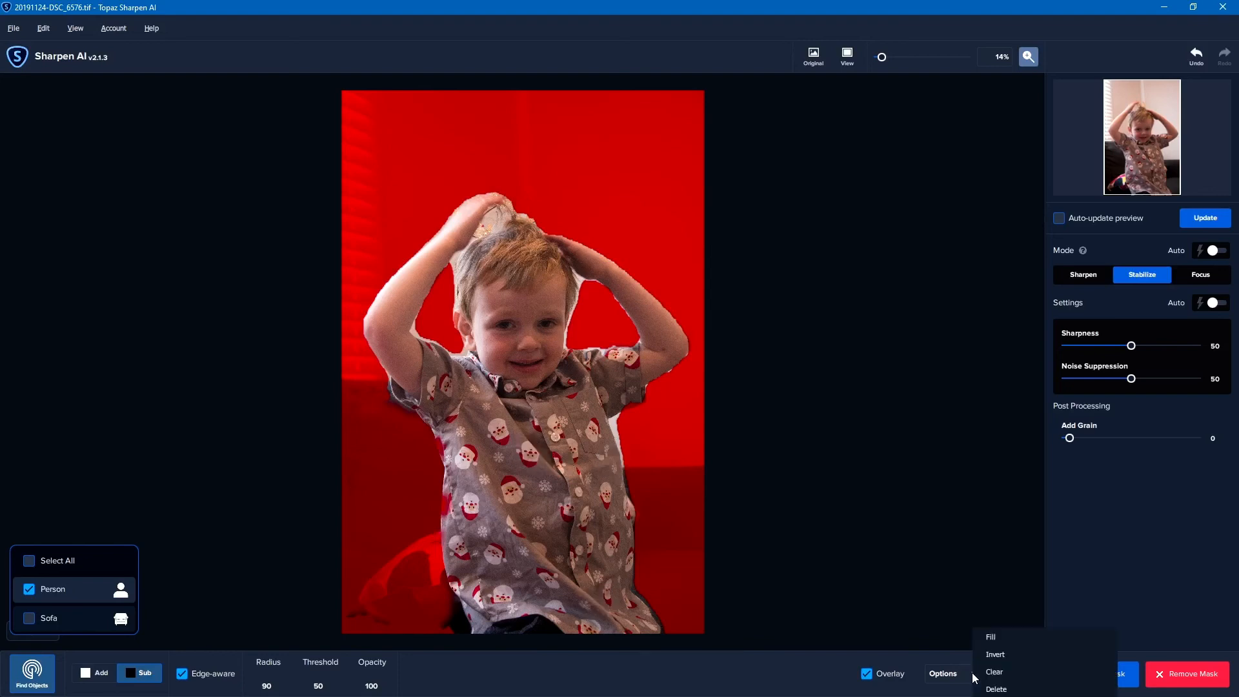
click(1007, 653)
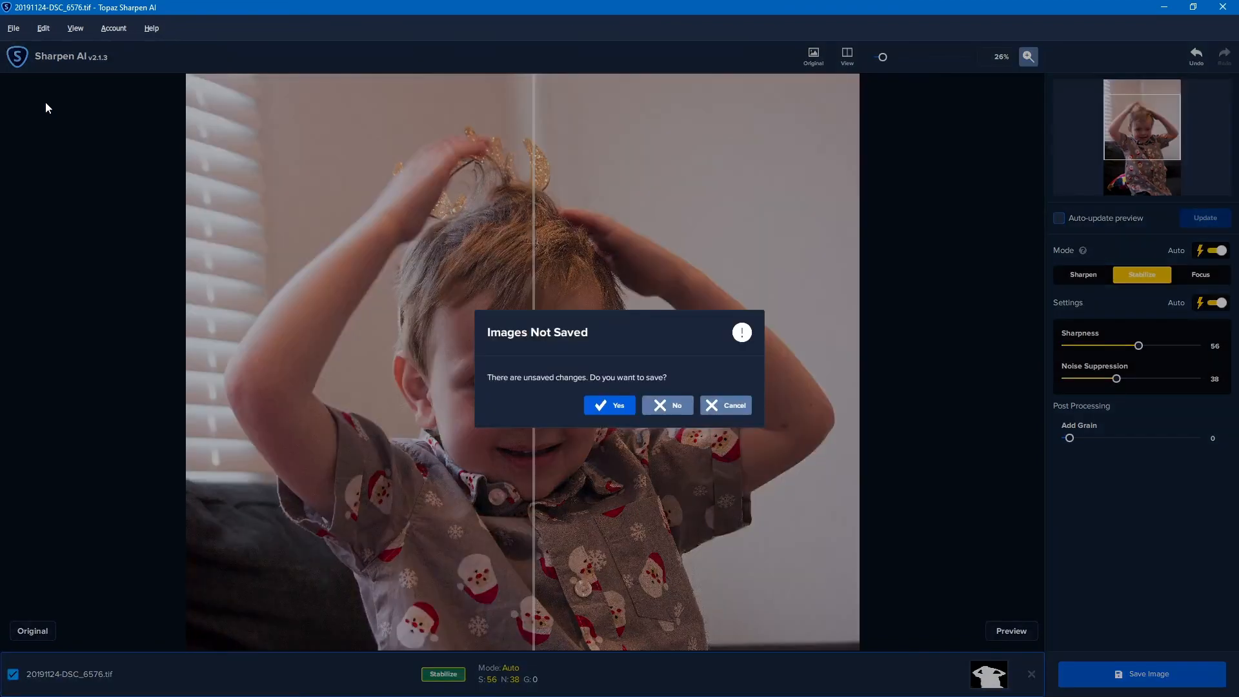
Discard the unsaved changes to the child's portrait and open 20191020-DSC_5439 from the Sharpen folder
click(668, 405)
click(524, 403)
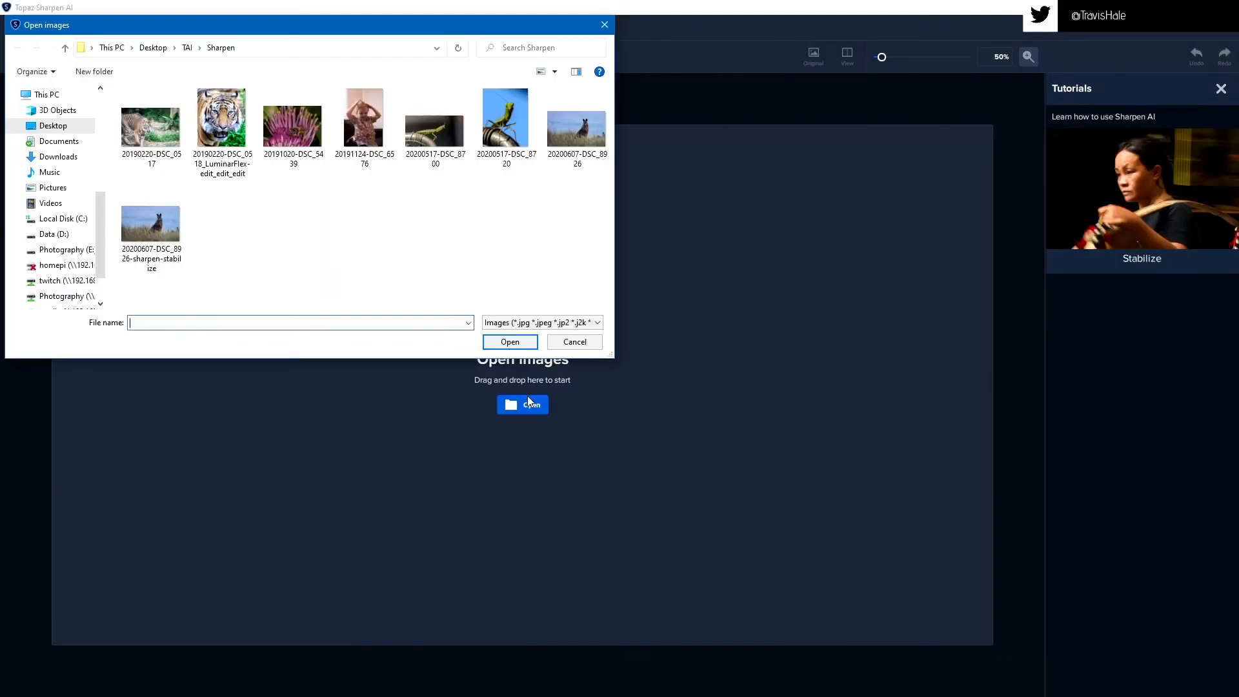
click(292, 122)
click(510, 341)
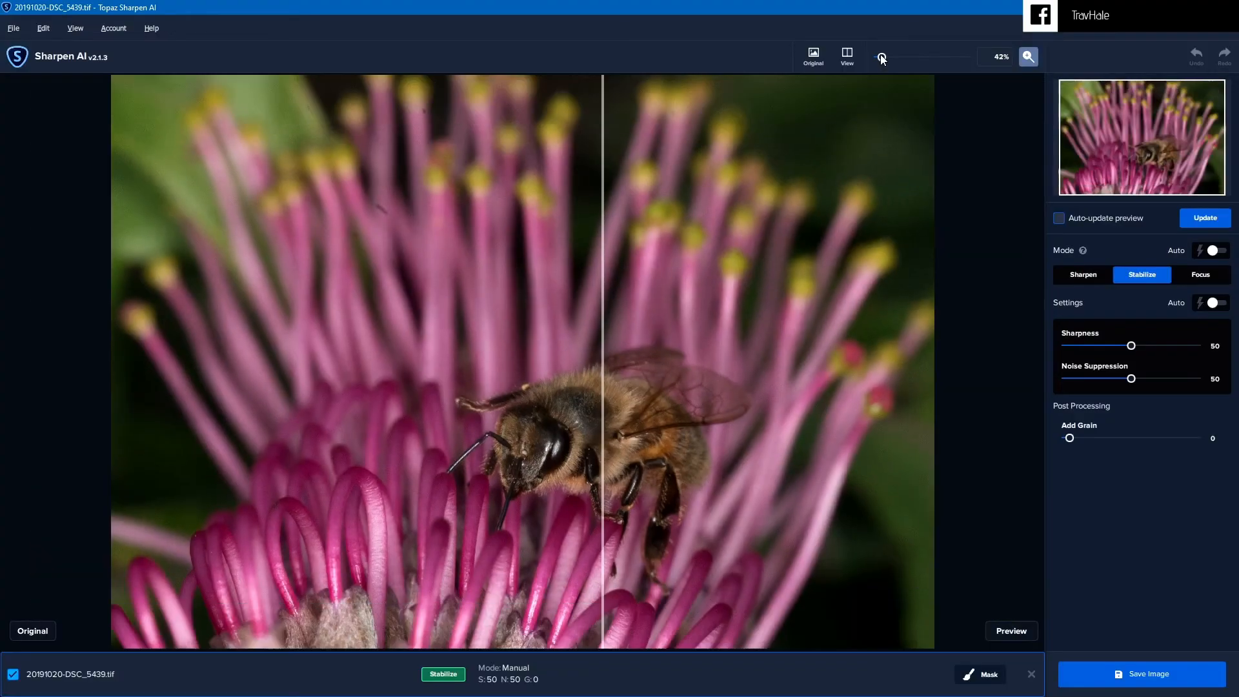
Turn on Auto for both mode and settings, and compare the updated preview with the original around the bee's head
drag(881, 57, 888, 58)
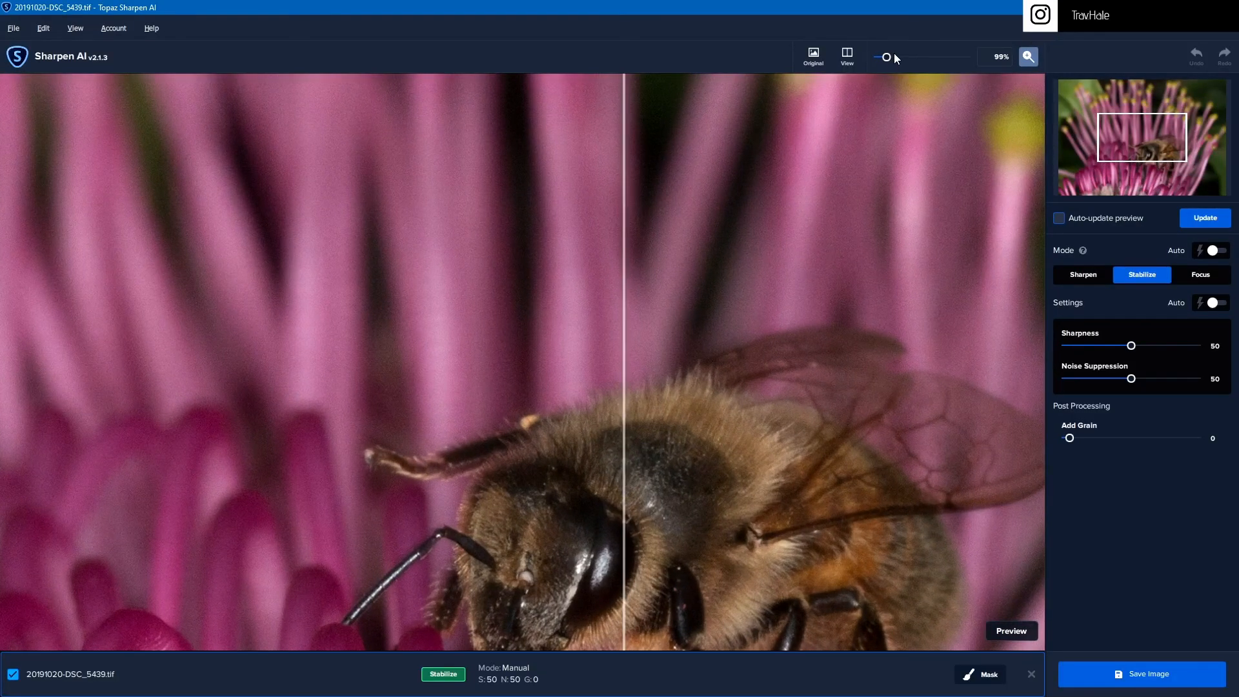
mouse_move(1141, 138)
mouse_down()
mouse_move(1162, 152)
mouse_move(1148, 155)
mouse_up()
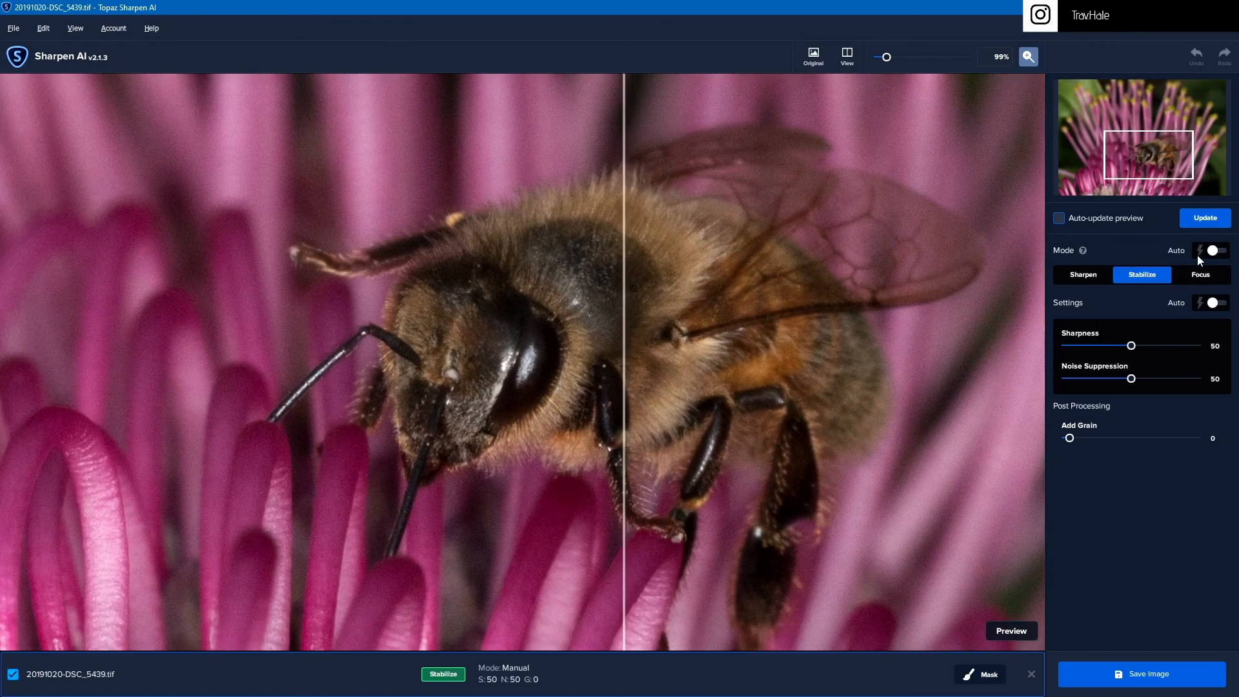
click(1213, 251)
click(1215, 303)
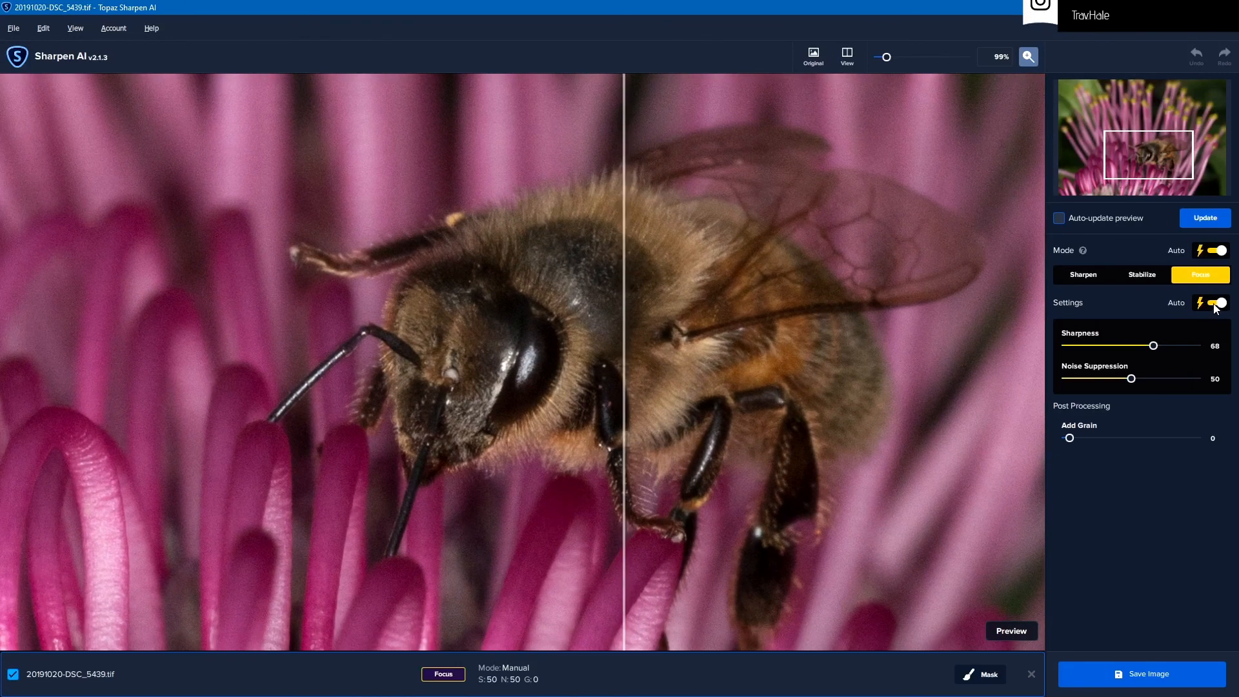
click(1206, 222)
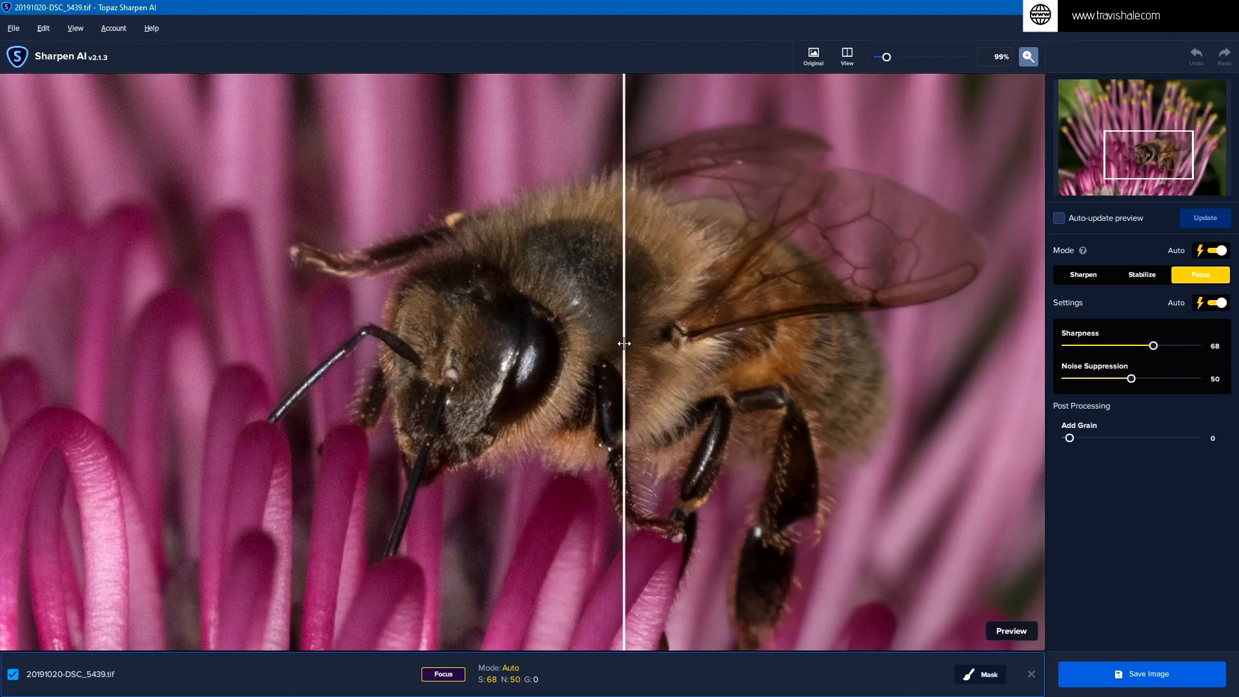
drag(624, 361, 376, 440)
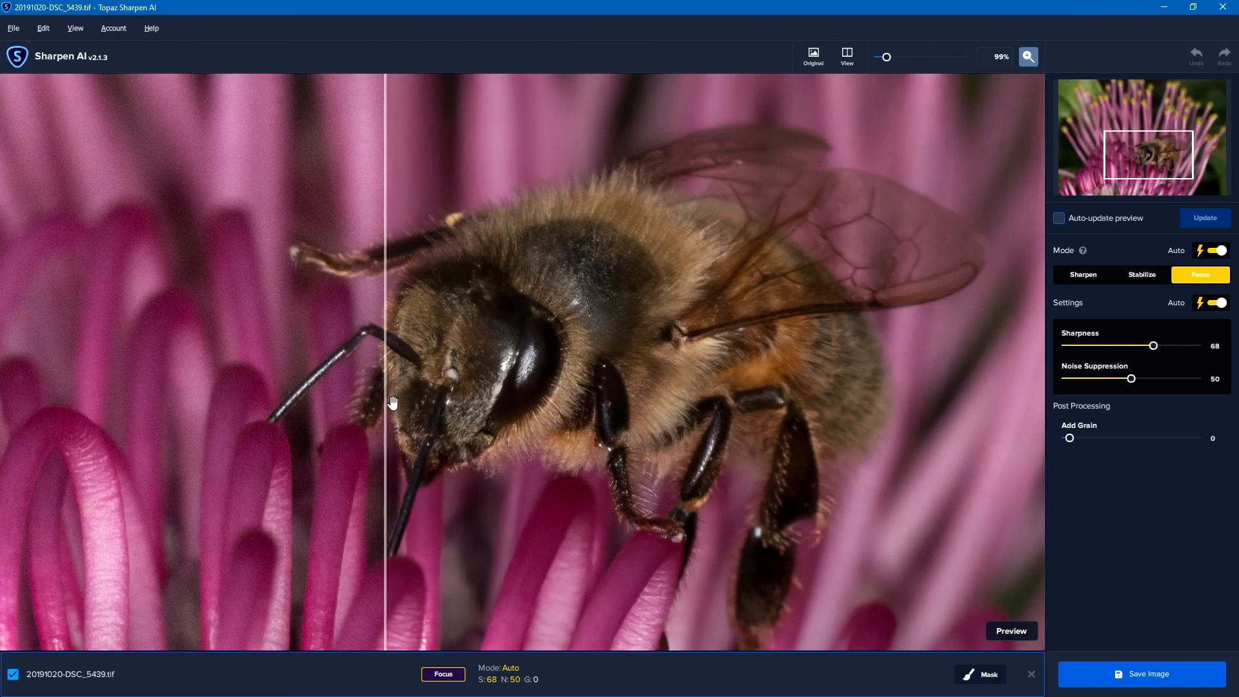
drag(385, 405, 454, 387)
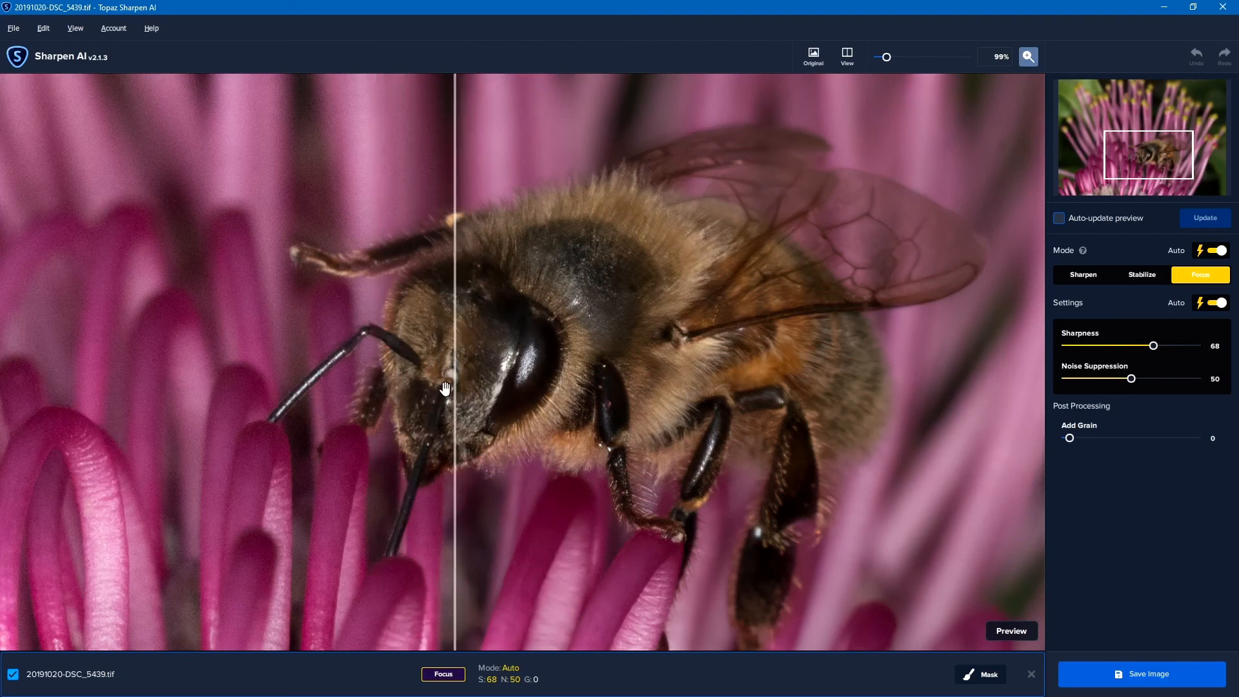
Switch the bee photo to Stabilize mode and compare the updated preview with the original around the head
click(1149, 277)
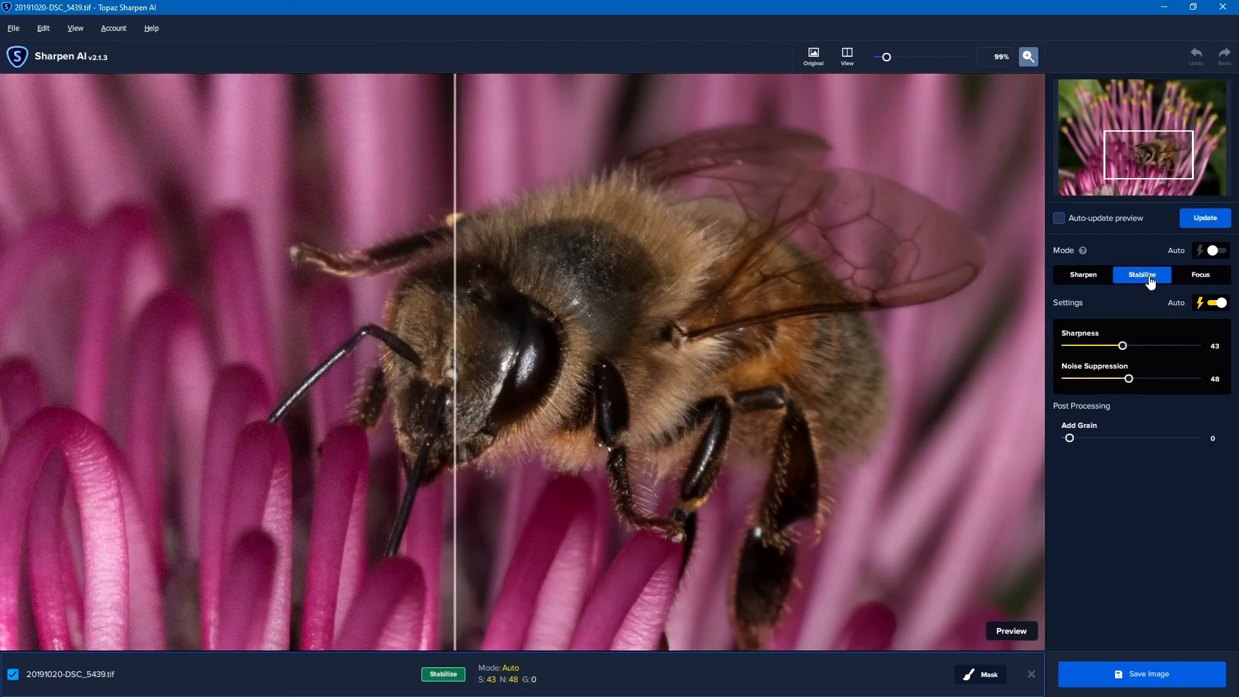
click(1203, 218)
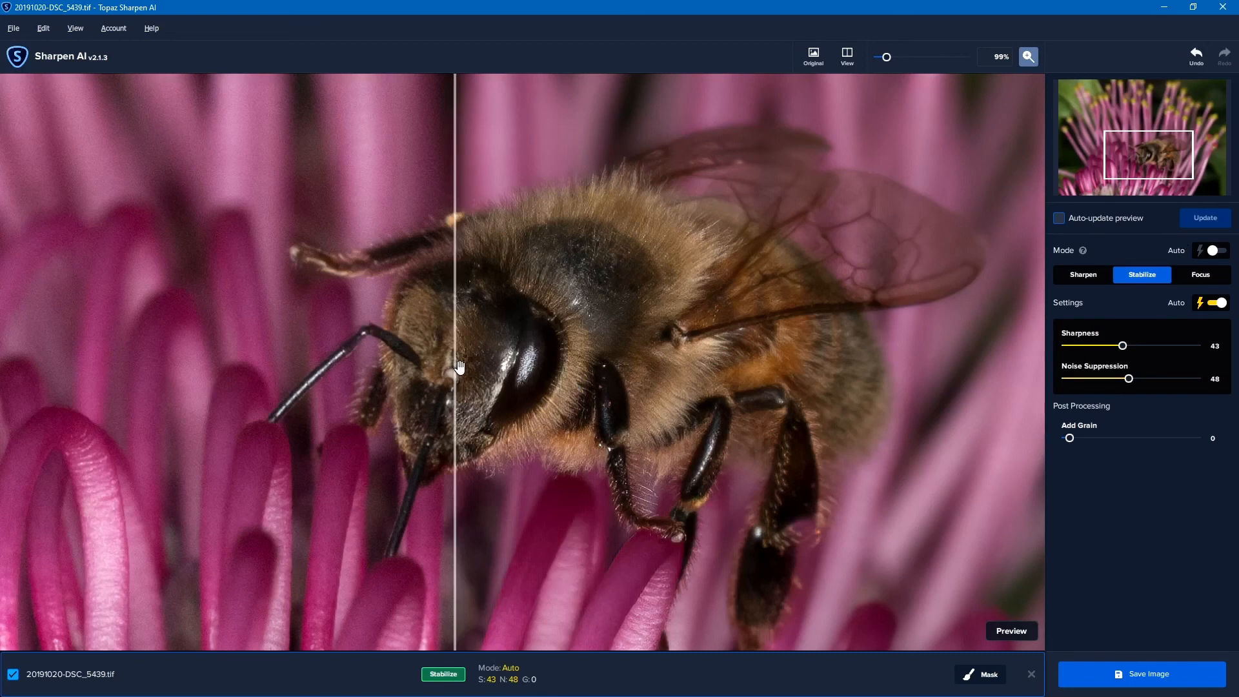
drag(454, 376, 426, 349)
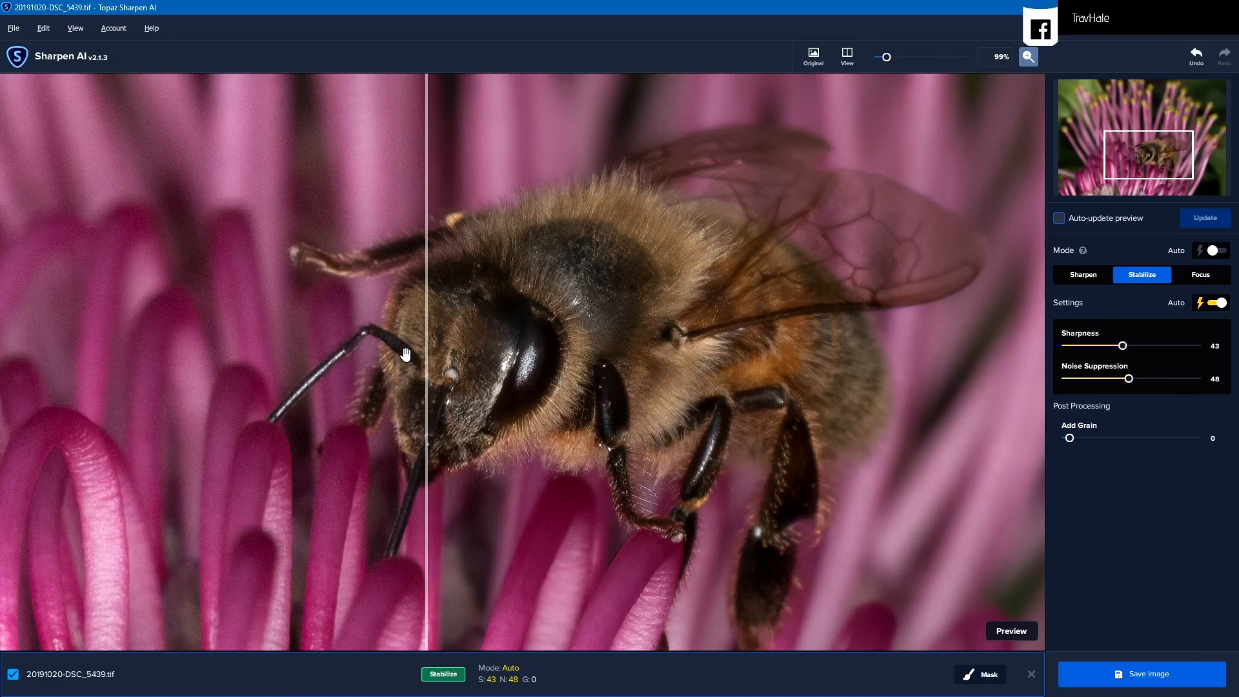
Examine the application and advanced preferences, including the allowed graphics memory consumption options and the default Save-As suffix
click(13, 28)
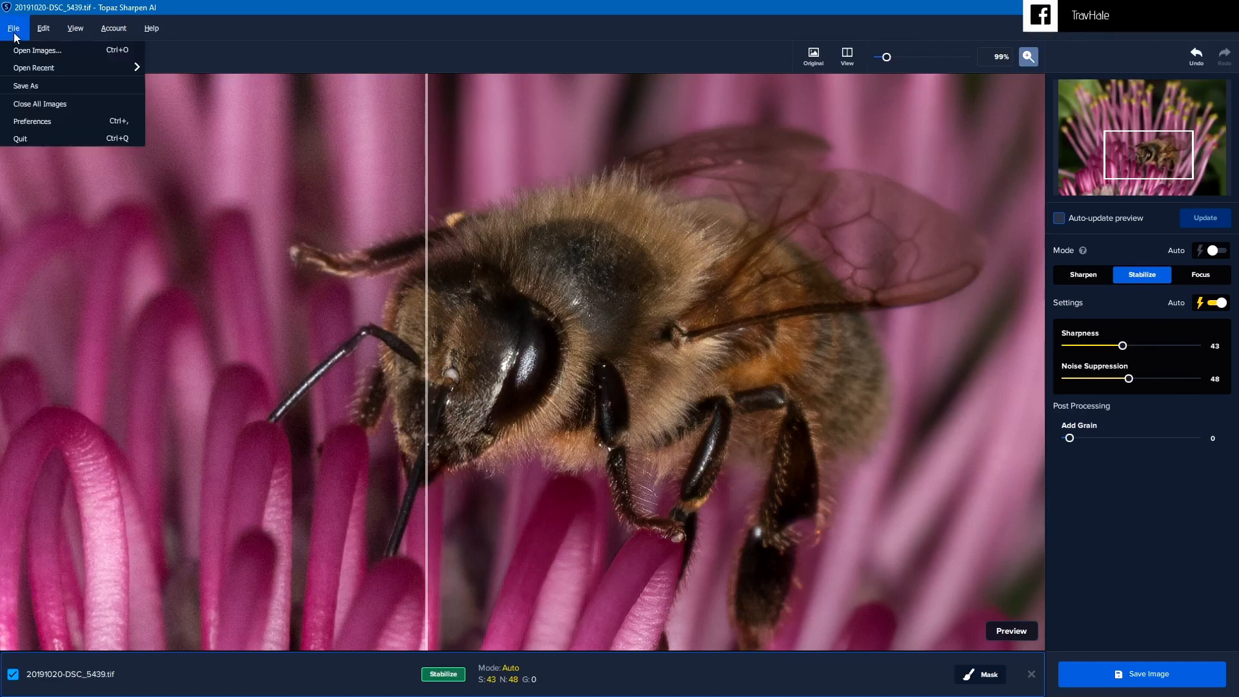
click(37, 121)
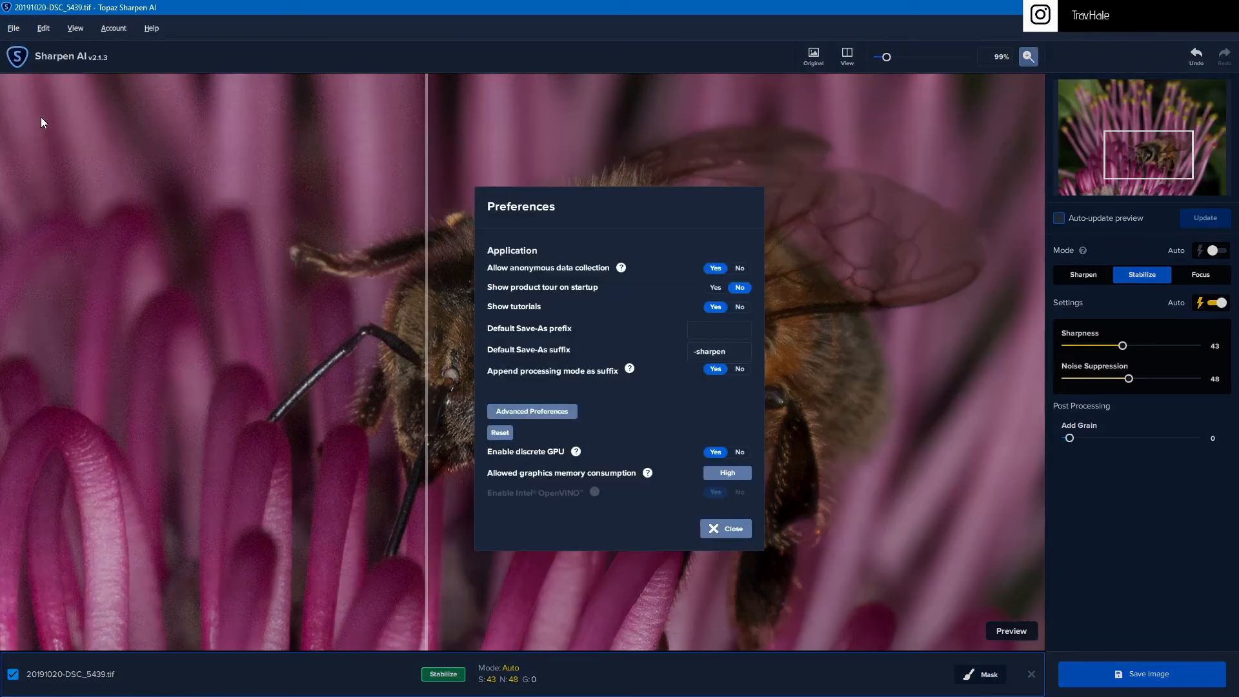
click(554, 411)
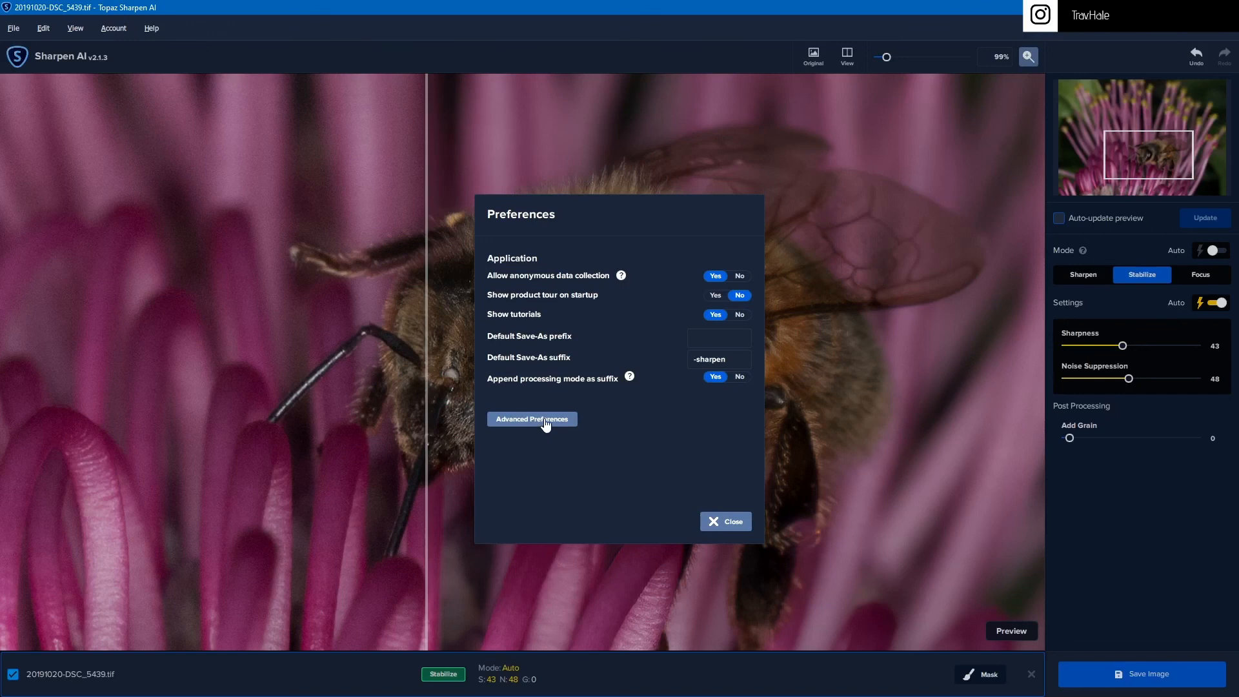
click(545, 421)
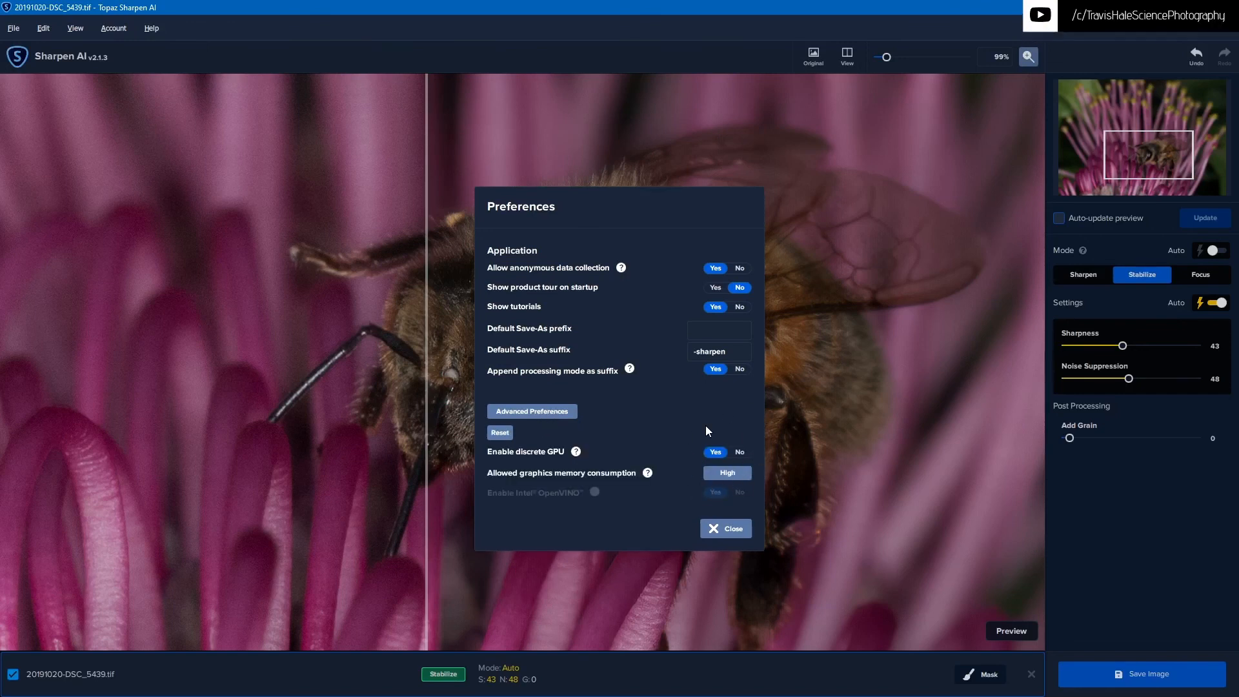
click(729, 475)
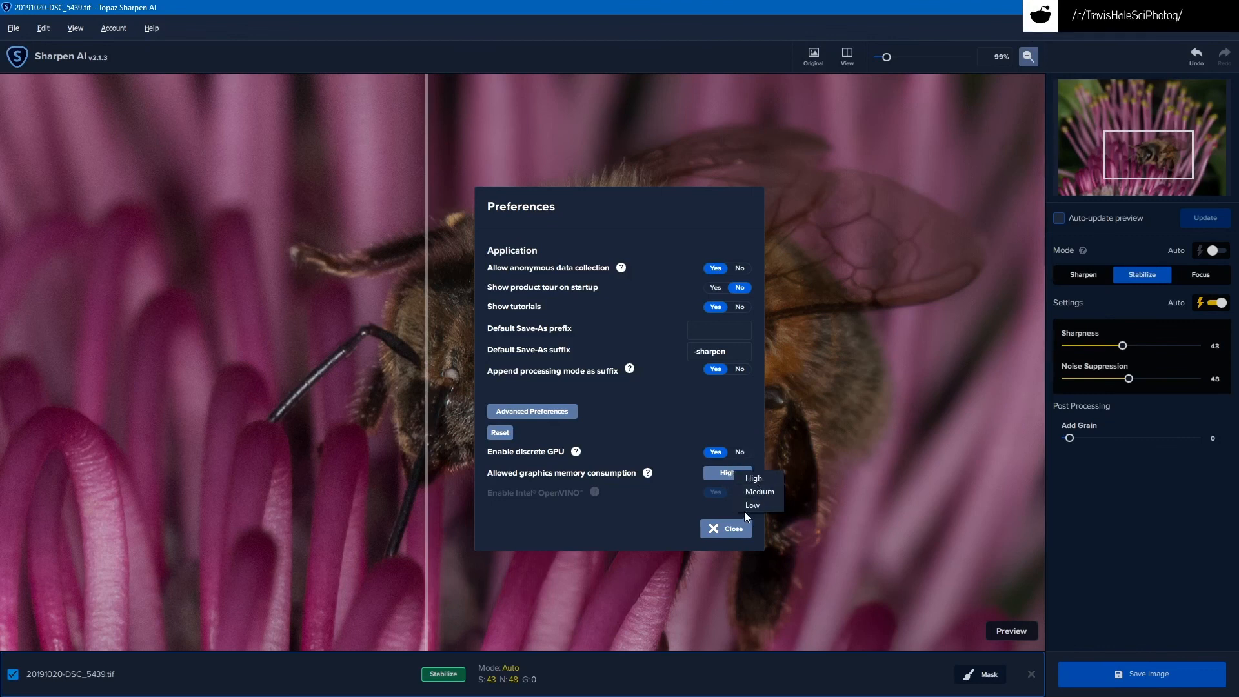
click(737, 351)
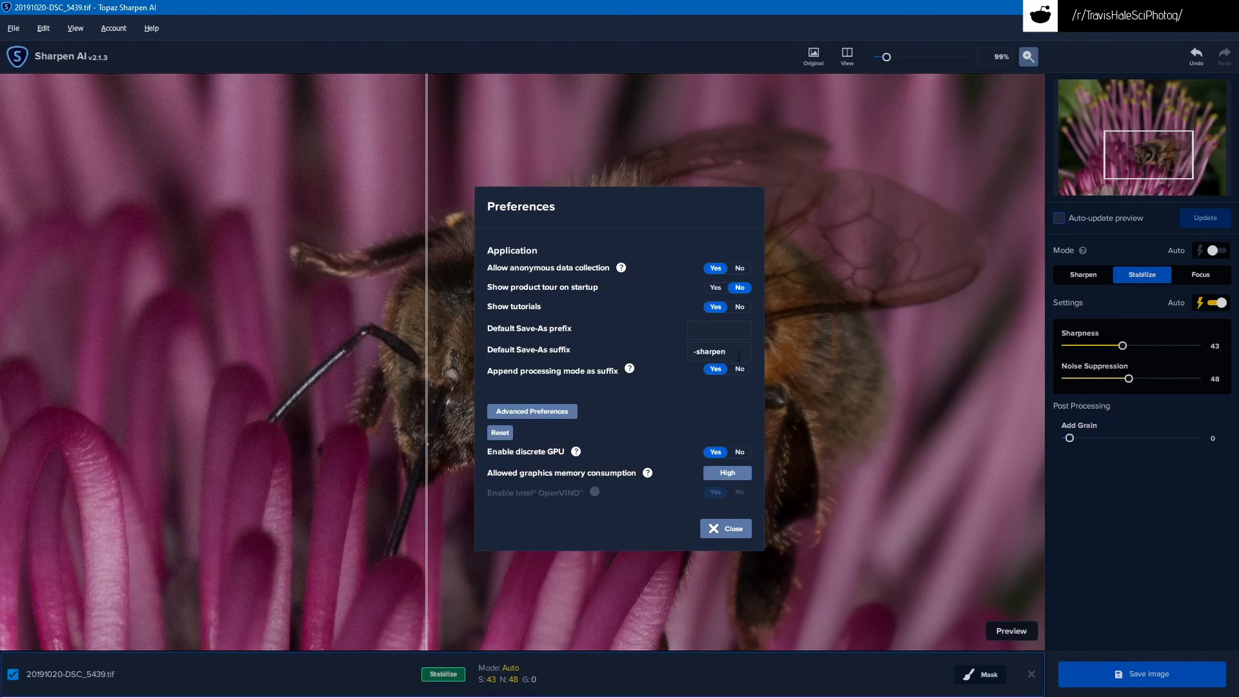
click(723, 348)
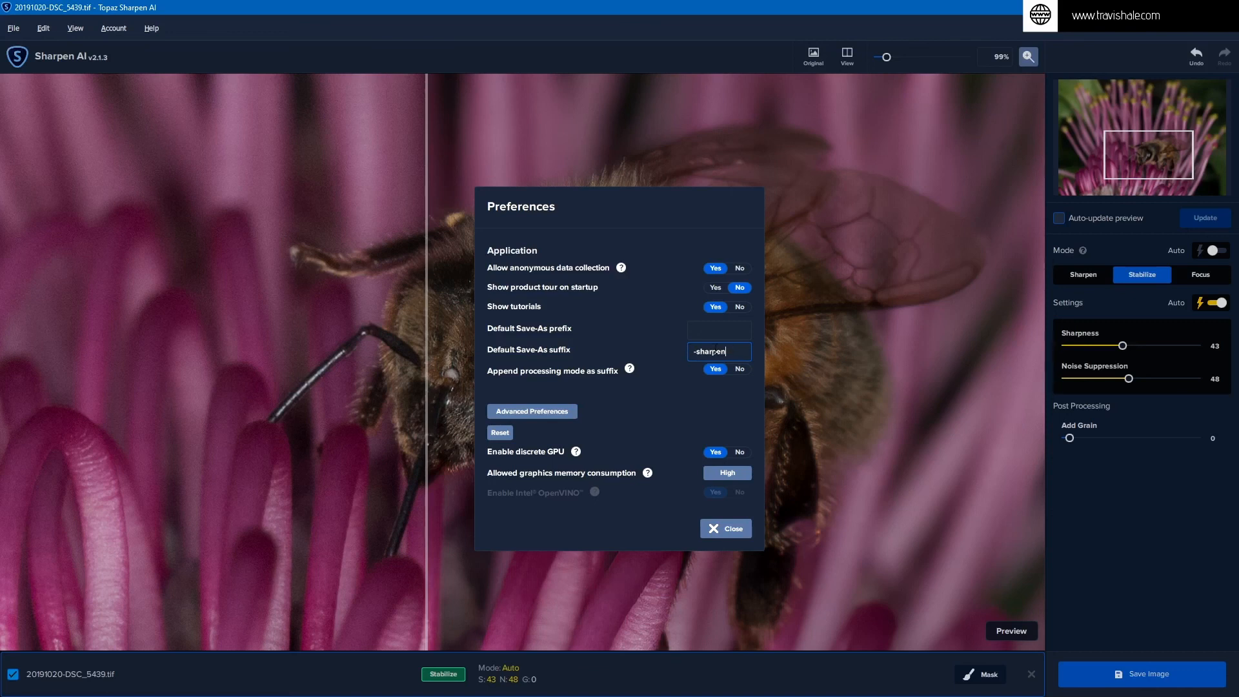
click(731, 526)
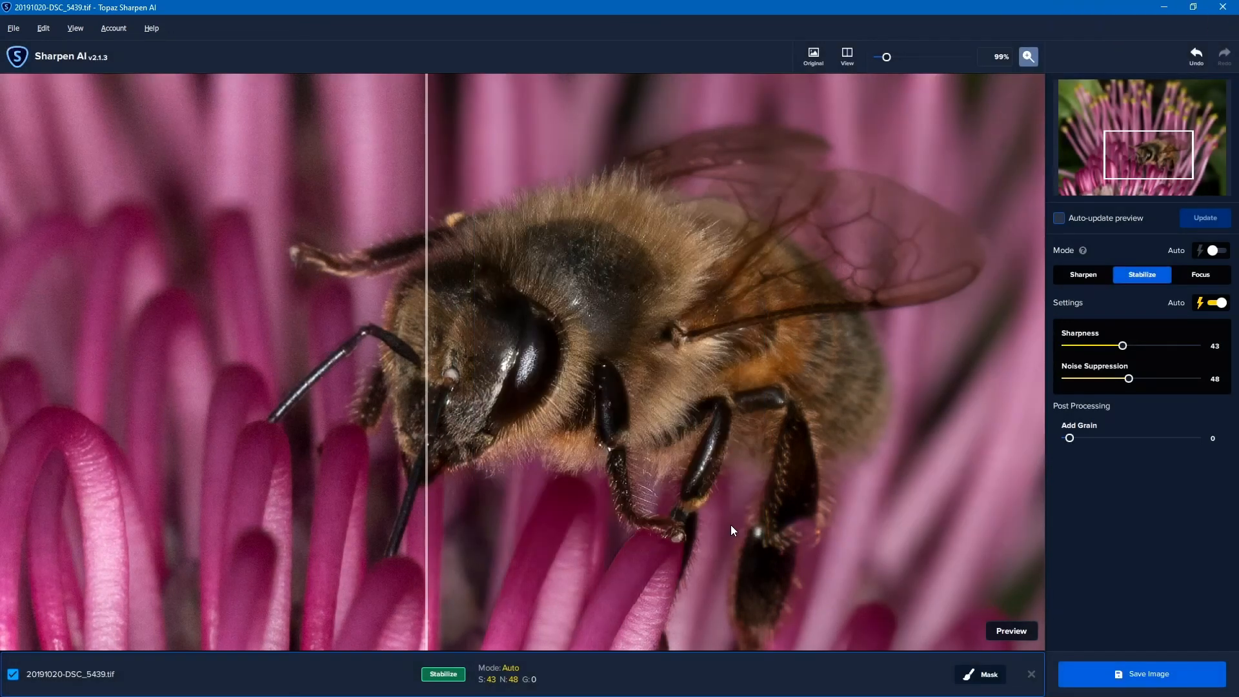